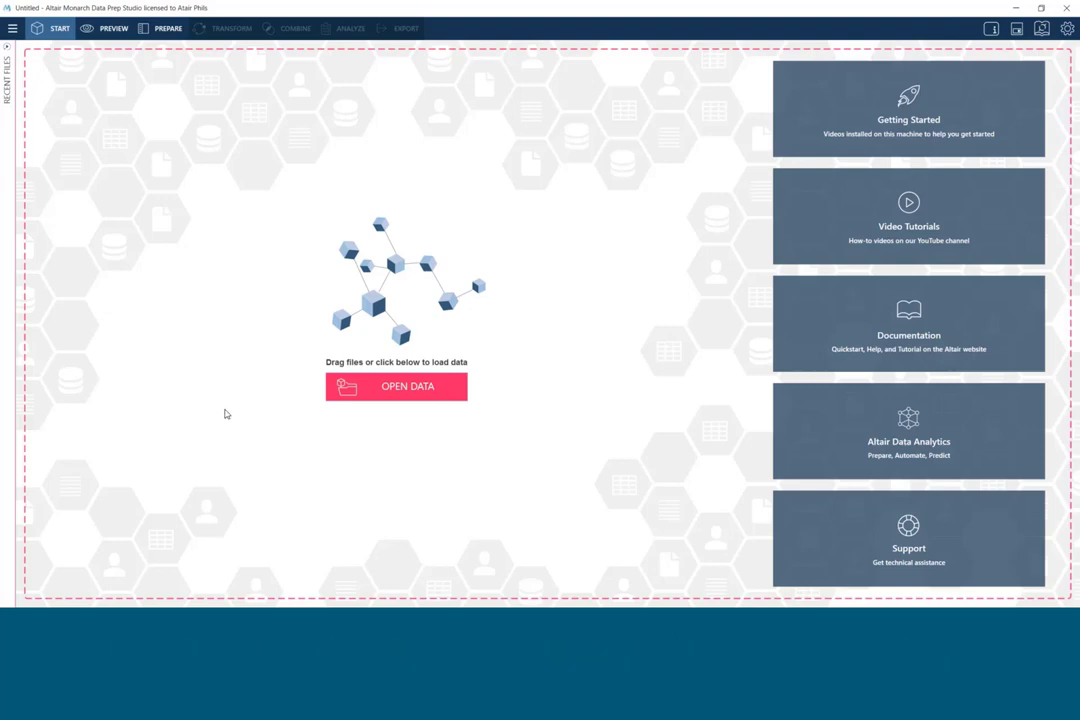
# - Cycle through Preview and Prepare back to Start, then drop CustomerInfo.xlsx onto Monarch
pyautogui.click(98, 37)
pyautogui.click(162, 32)
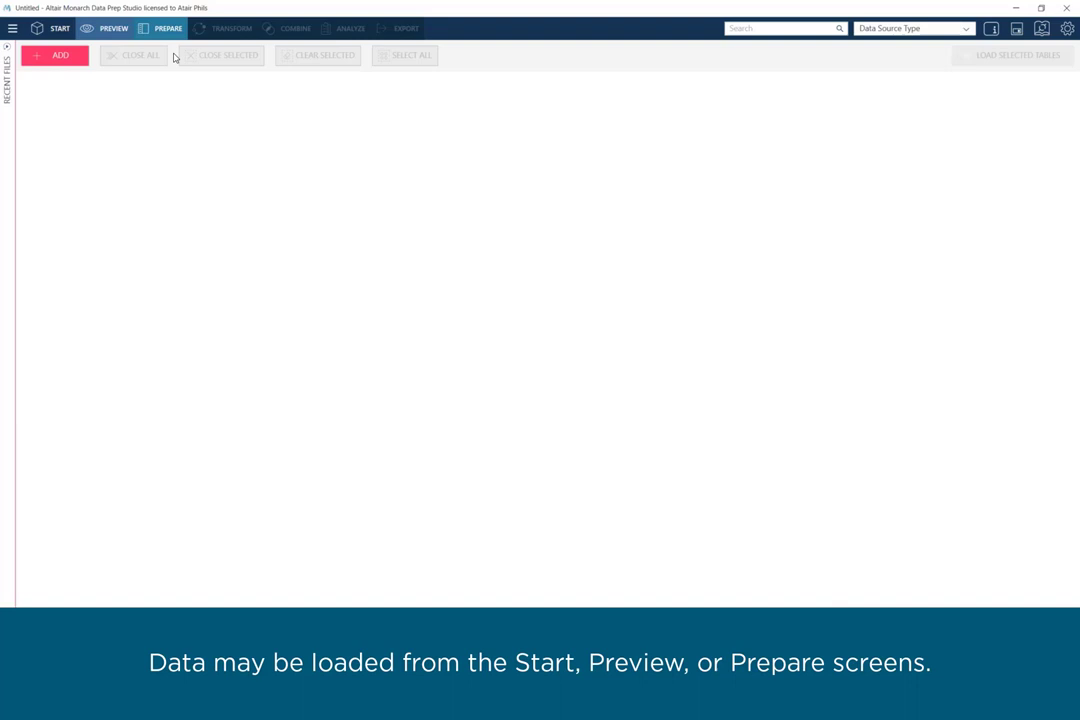
pyautogui.click(58, 28)
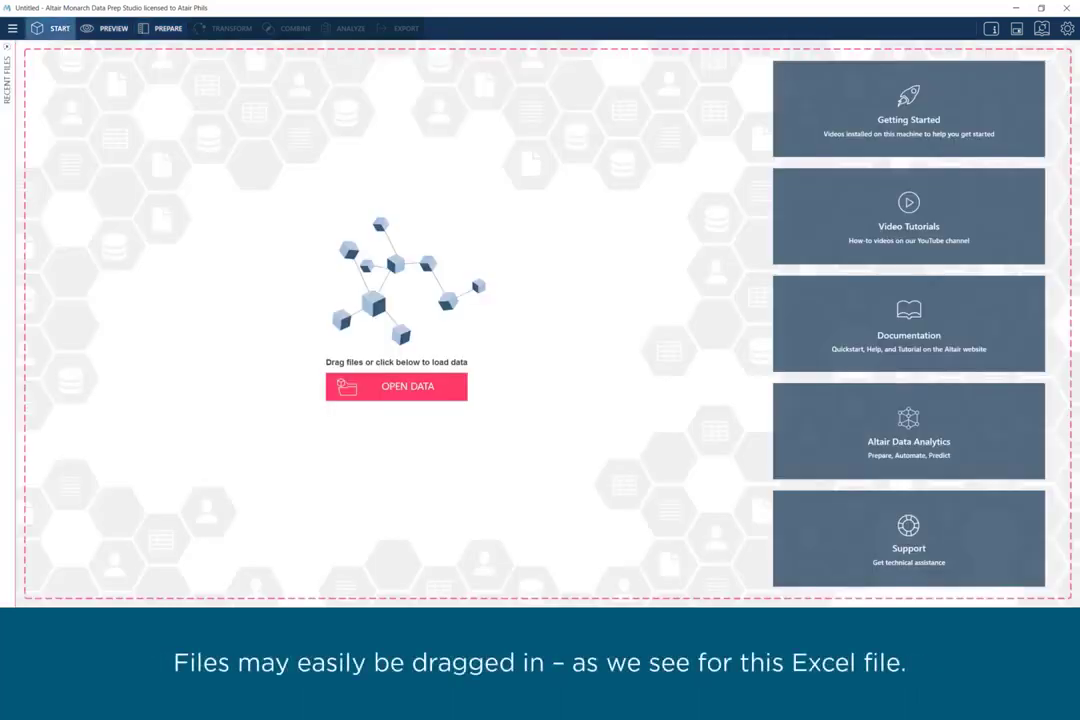
pyautogui.hotkey('alt', 'Tab')
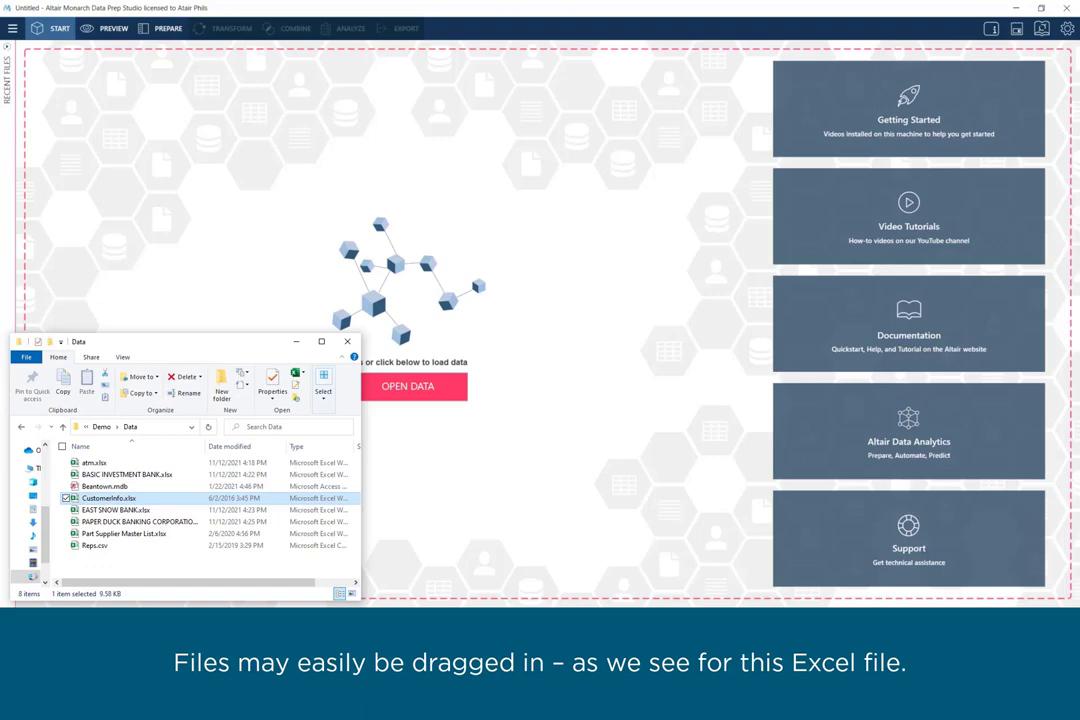
pyautogui.moveTo(108, 498); pyautogui.dragTo(225, 252)
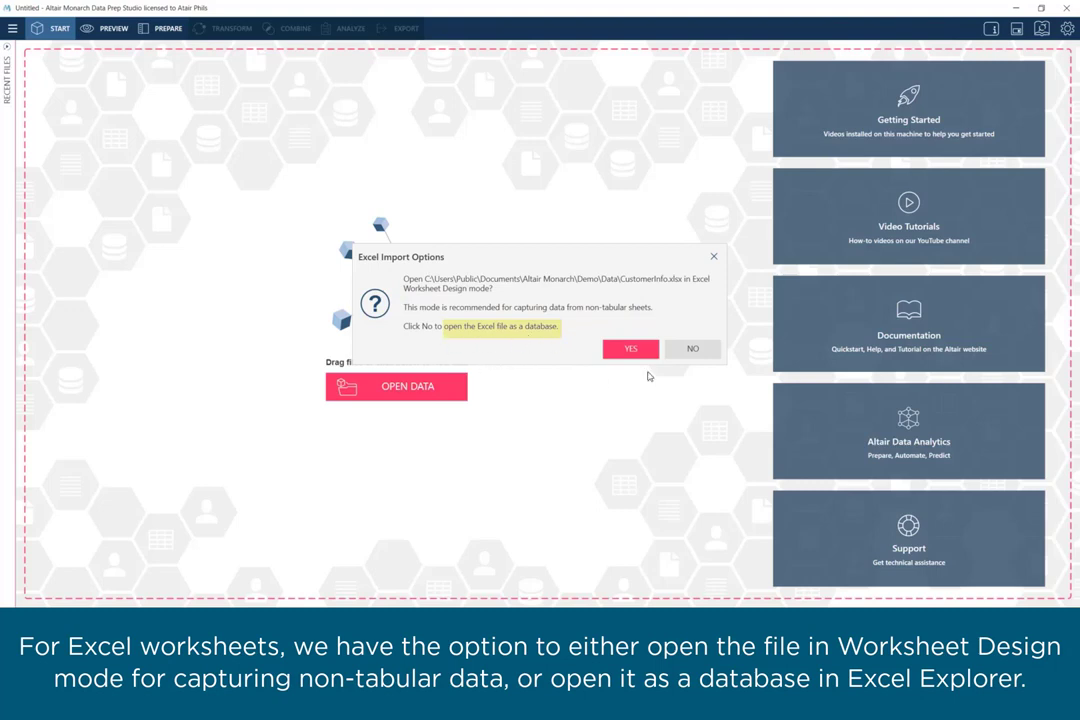
# - Decline Worksheet Design, load the Customer$ table into Preview, and profile its Customer column
pyautogui.click(686, 350)
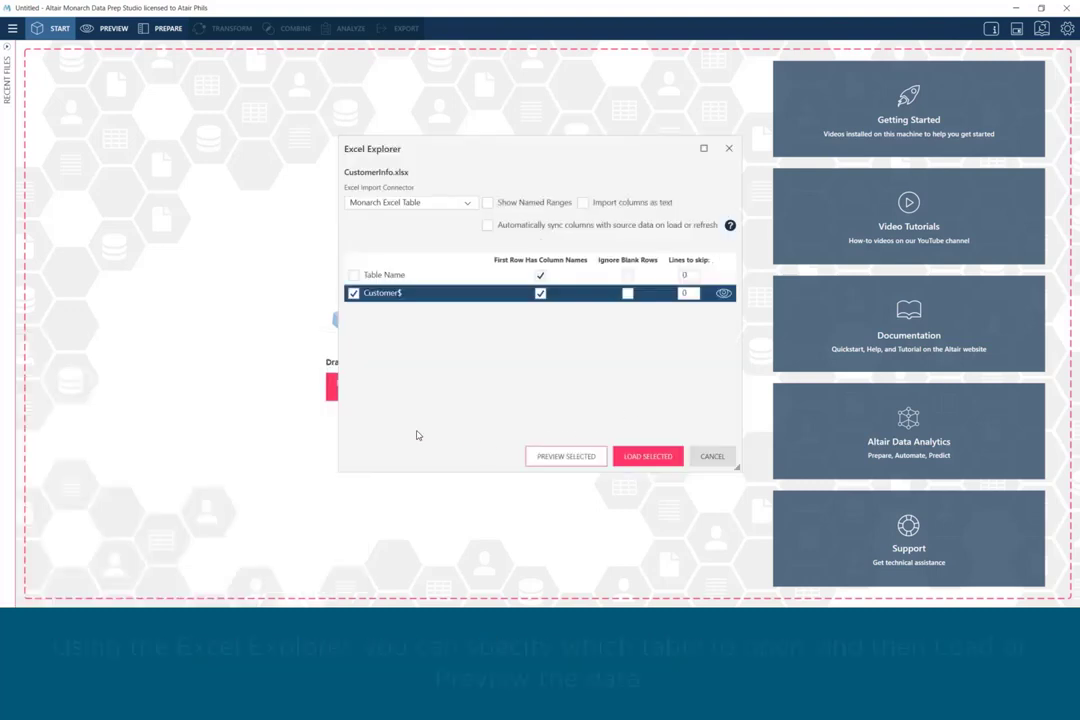
pyautogui.click(726, 293)
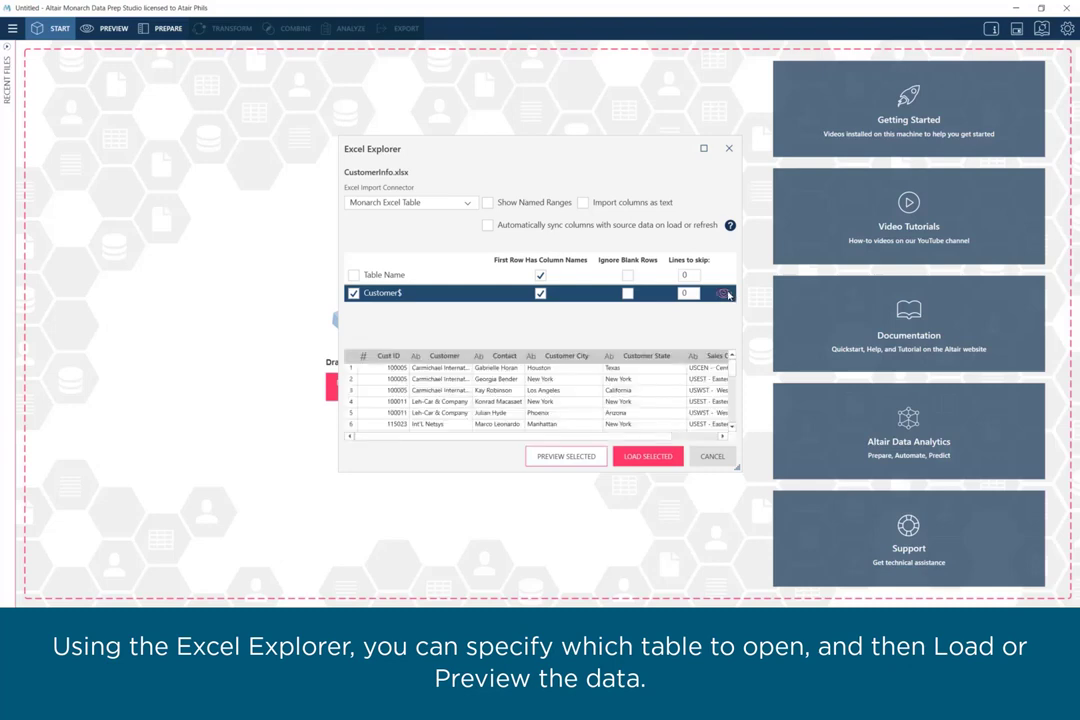
pyautogui.click(583, 458)
pyautogui.click(230, 118)
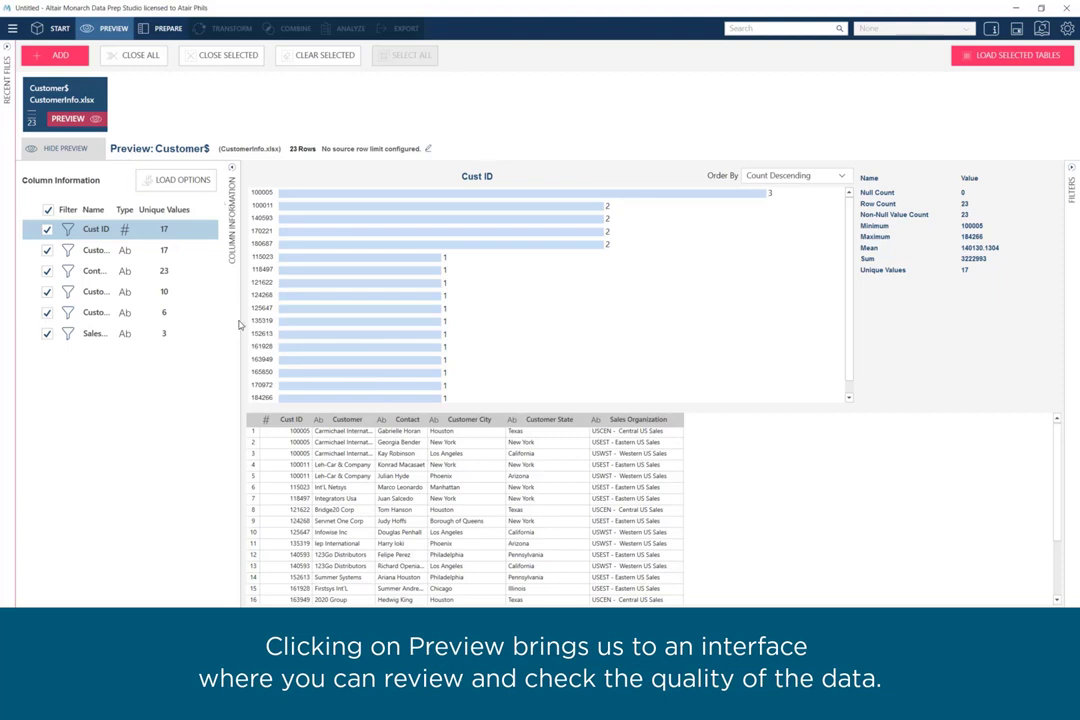
pyautogui.moveTo(240, 320); pyautogui.dragTo(287, 320)
pyautogui.click(115, 256)
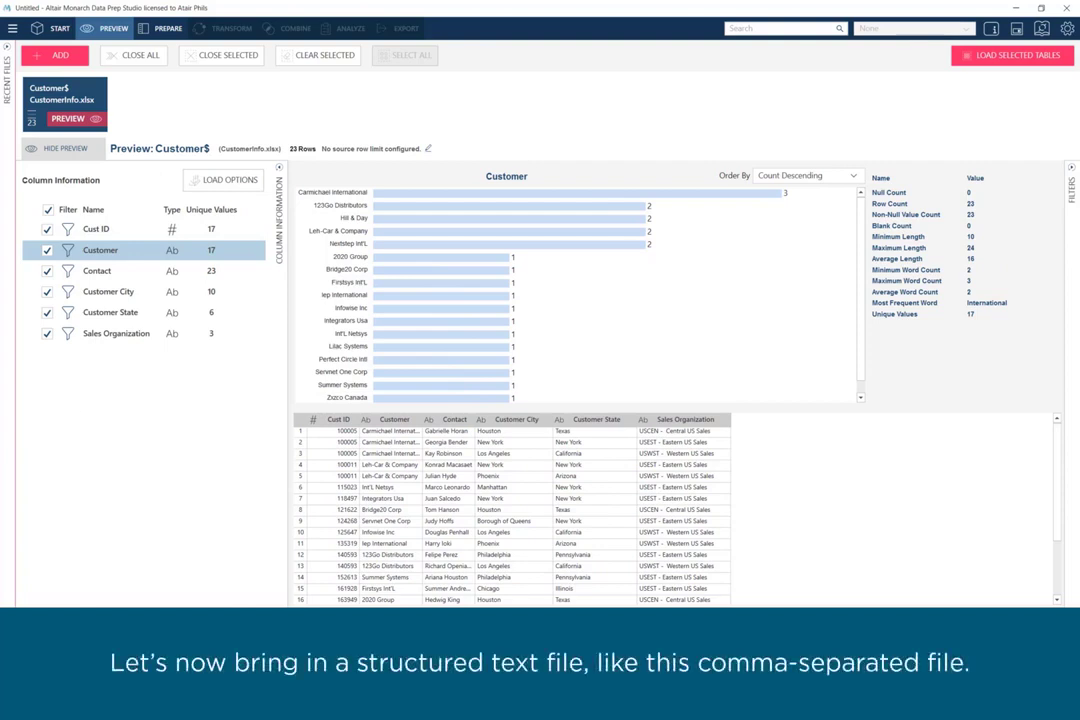
# - Add Reps.csv as a data source and scroll through its 53 rows in Preview
pyautogui.click(94, 545)
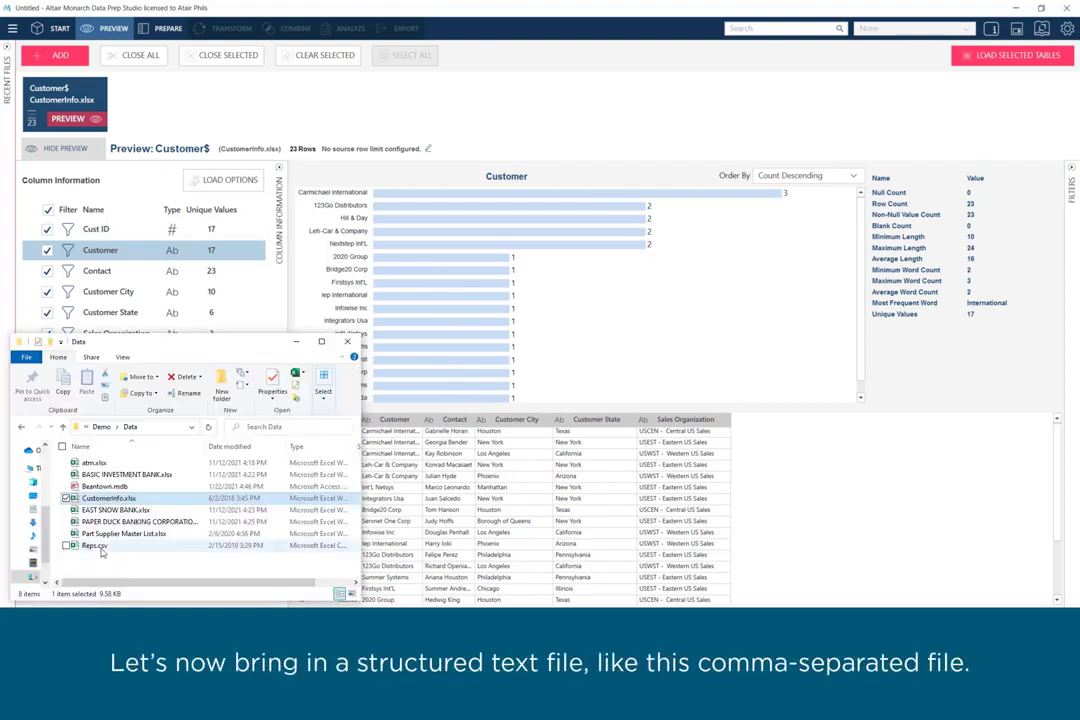
pyautogui.moveTo(105, 553); pyautogui.dragTo(254, 103)
pyautogui.click(68, 119)
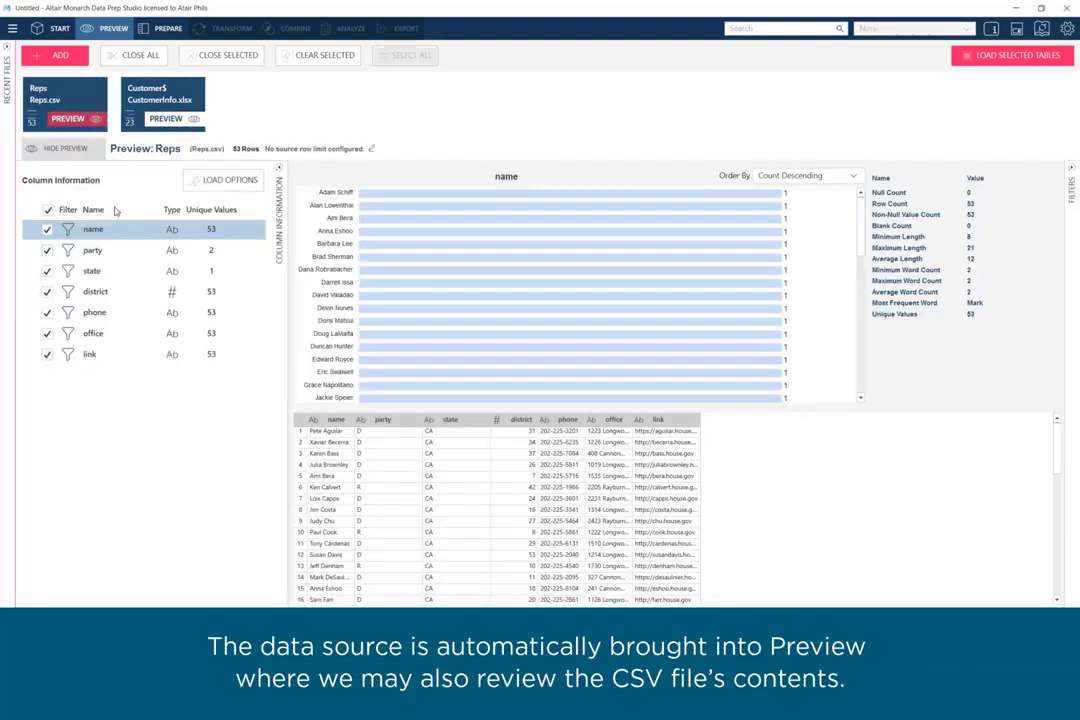
pyautogui.scroll(-10, 378, 535)
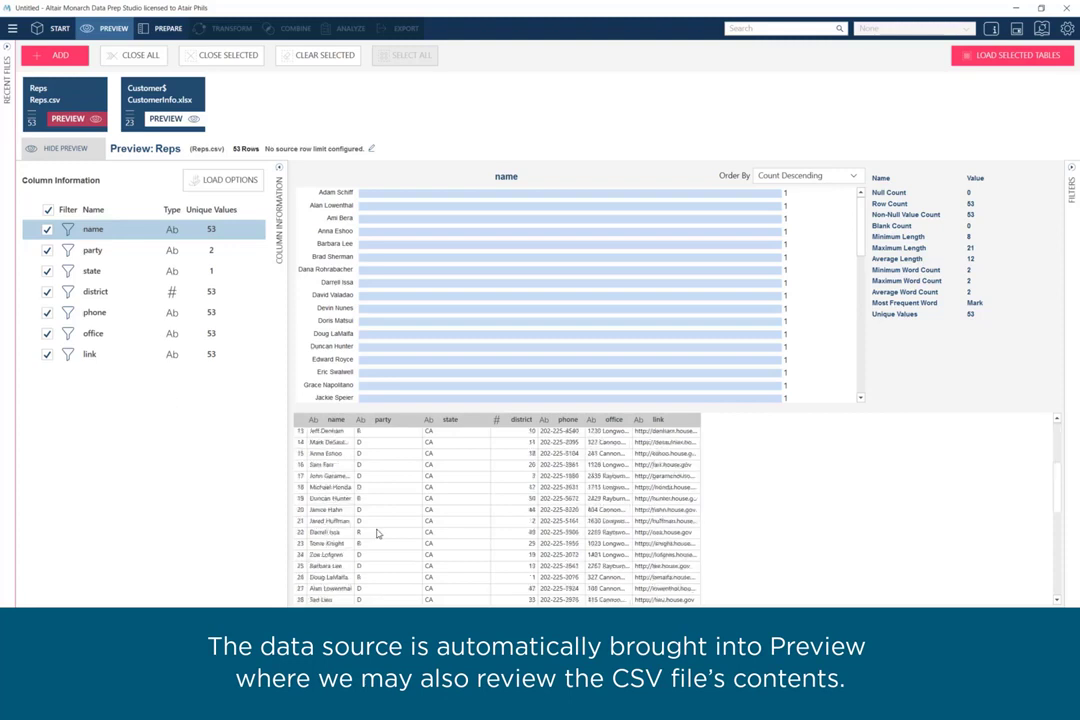
pyautogui.scroll(10, 381, 532)
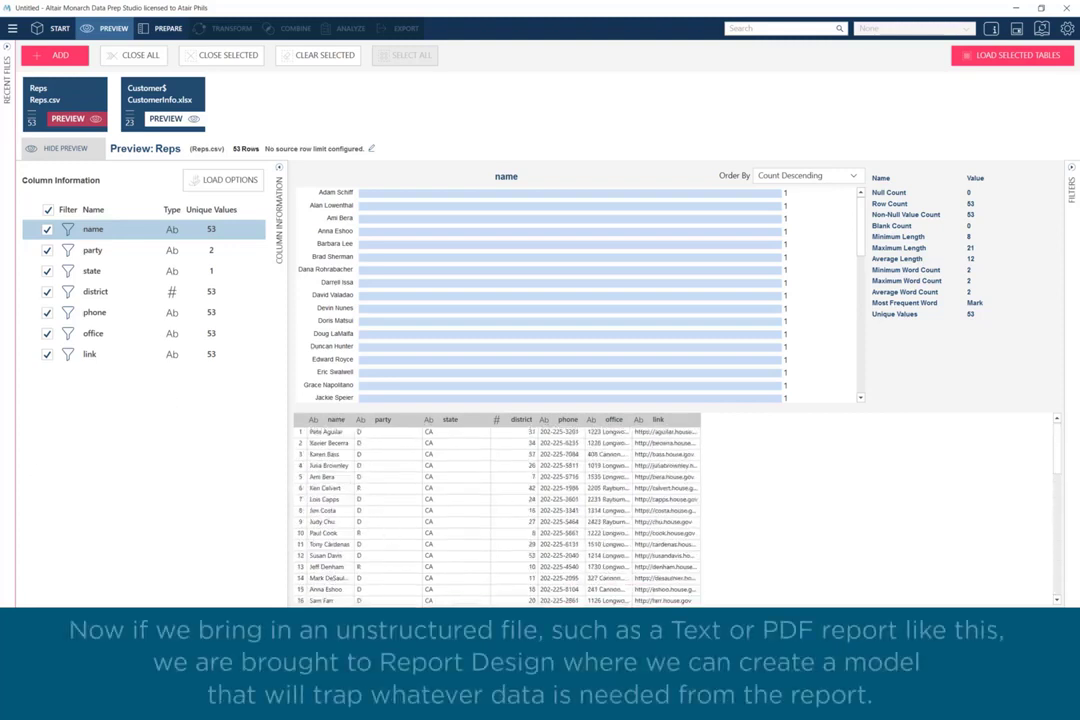
pyautogui.hotkey('alt', 'Tab')
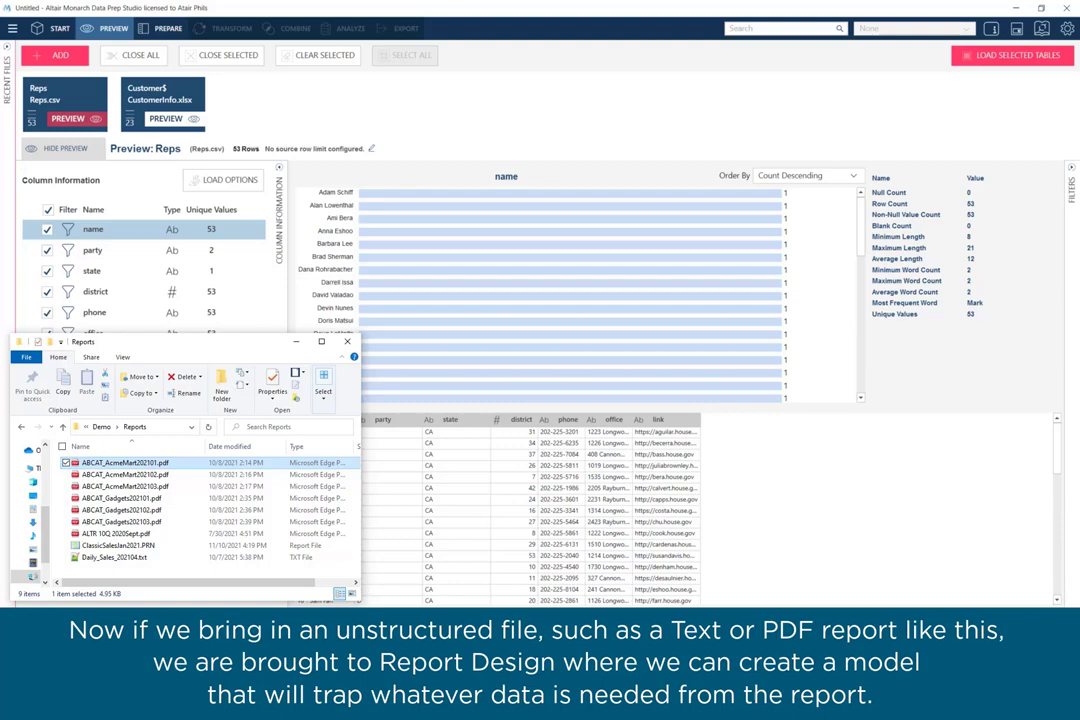
# - Open ABCAT_AcmeMart202101.pdf in Report Design and scroll through the report pages
pyautogui.moveTo(120, 462); pyautogui.dragTo(135, 266)
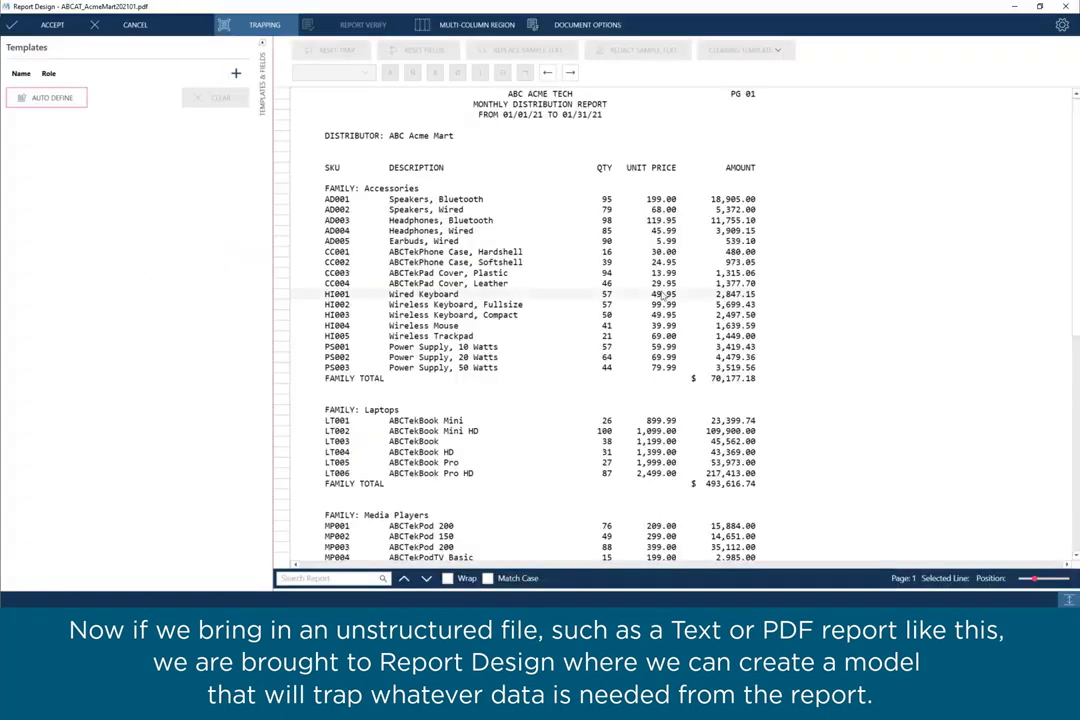
pyautogui.scroll(-10, 665, 295)
pyautogui.scroll(-3, 665, 295)
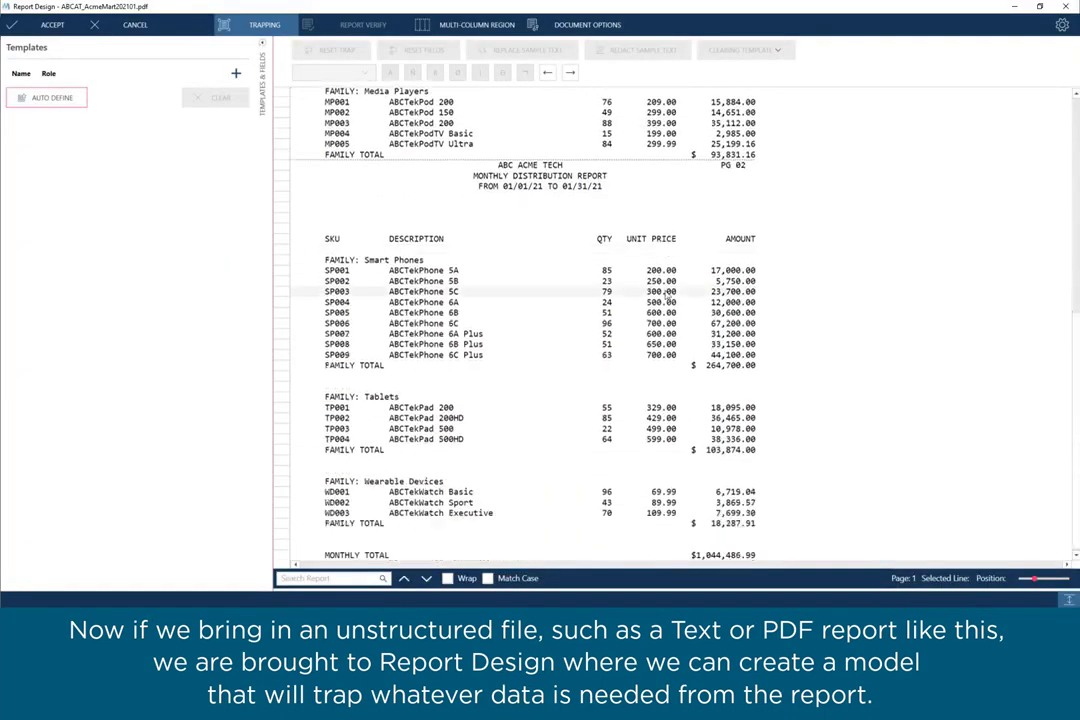
pyautogui.scroll(12, 665, 295)
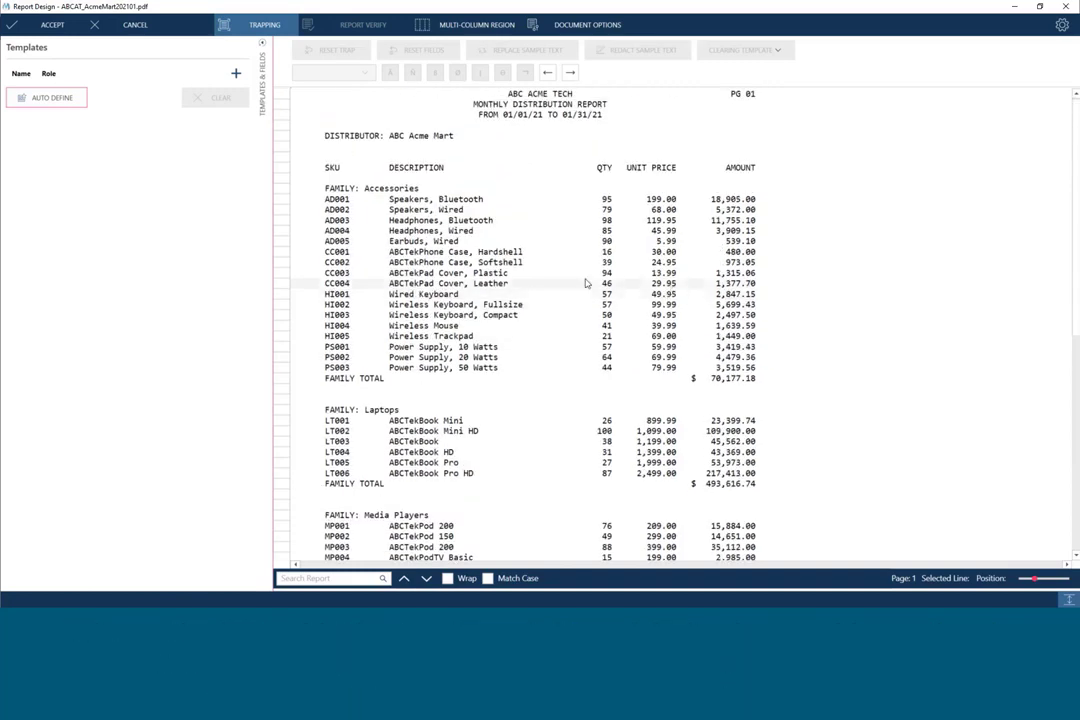
# - Auto Define traps and fields, yielding 51 rows of Family, Sku, Qty, Unit Price and Amount
pyautogui.click(45, 97)
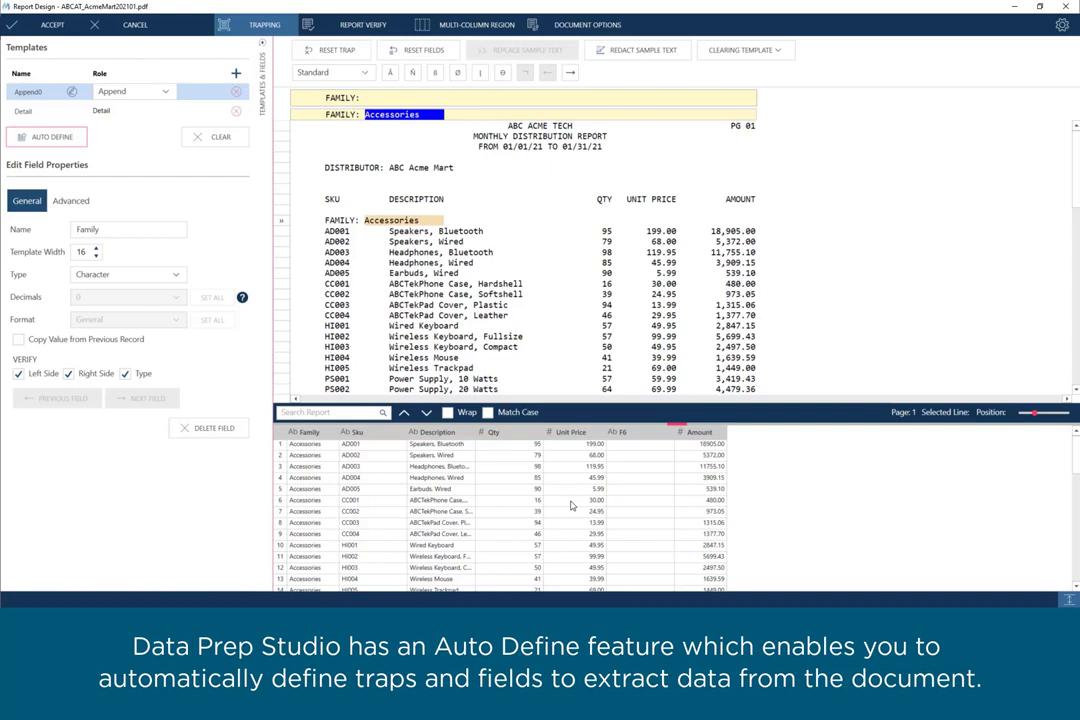
pyautogui.scroll(-2, 573, 505)
pyautogui.scroll(-10, 573, 505)
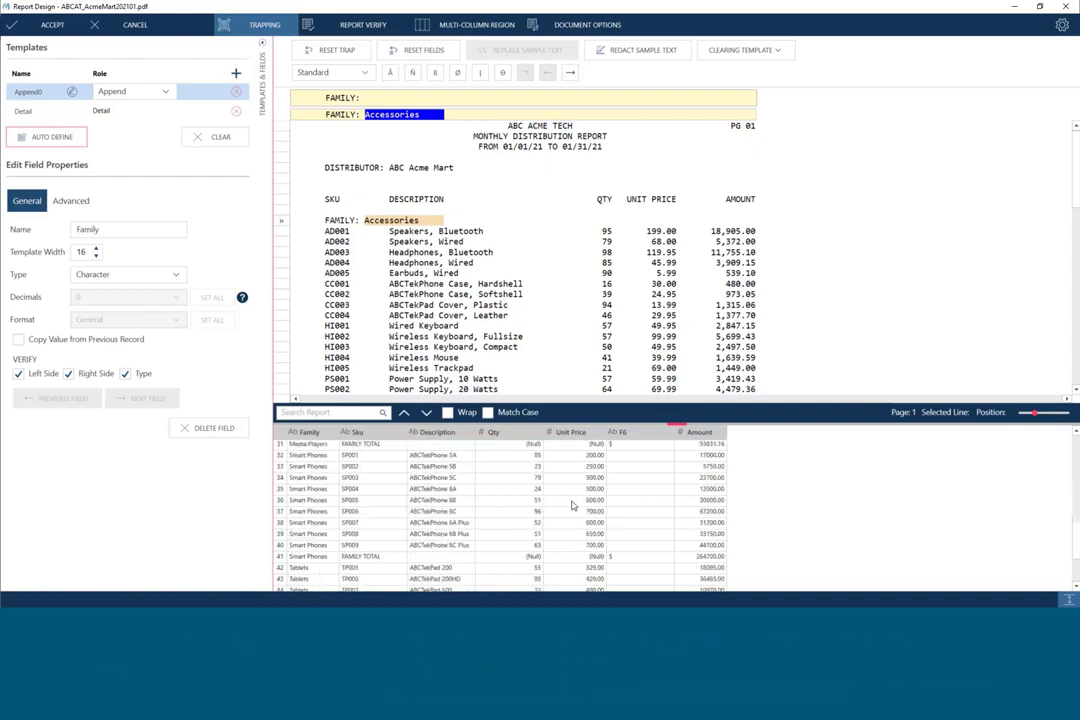
pyautogui.scroll(-1, 573, 505)
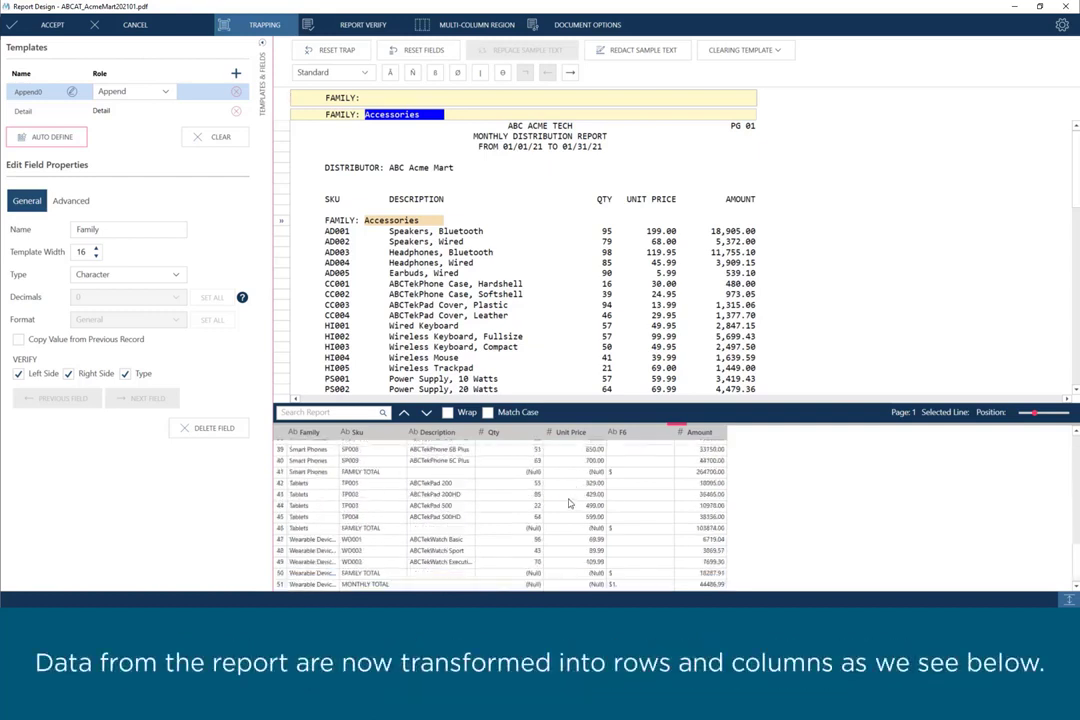
pyautogui.scroll(13, 570, 505)
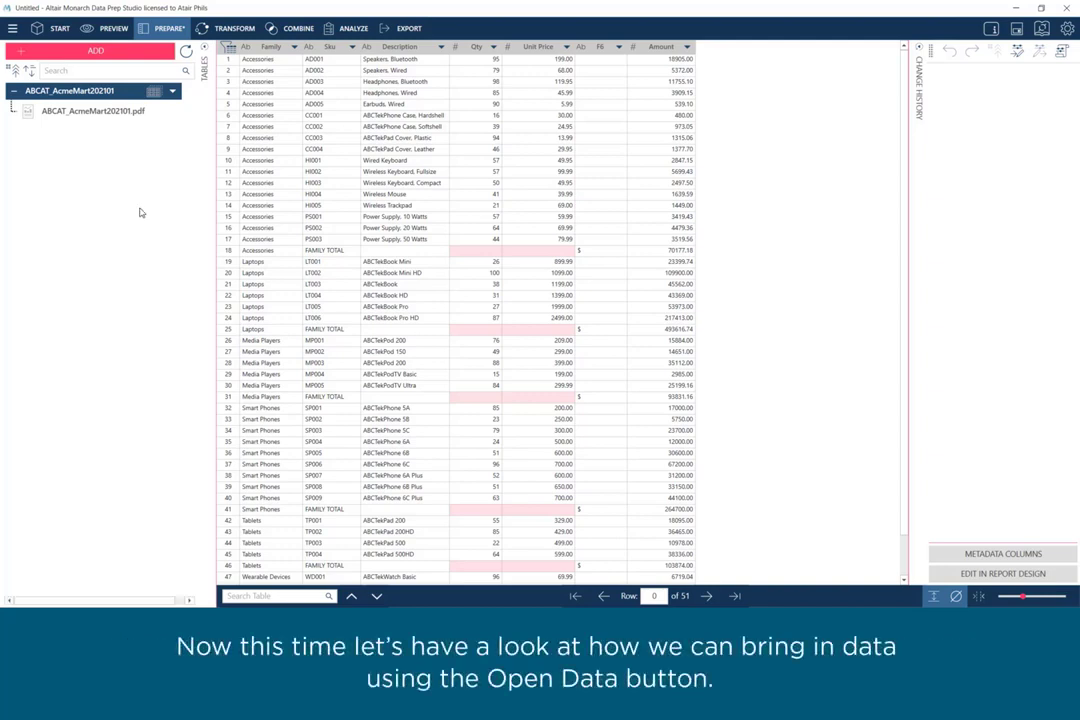
# - From the Start screen, browse data source categories from PDF & Text through Big Data to Web
pyautogui.click(57, 29)
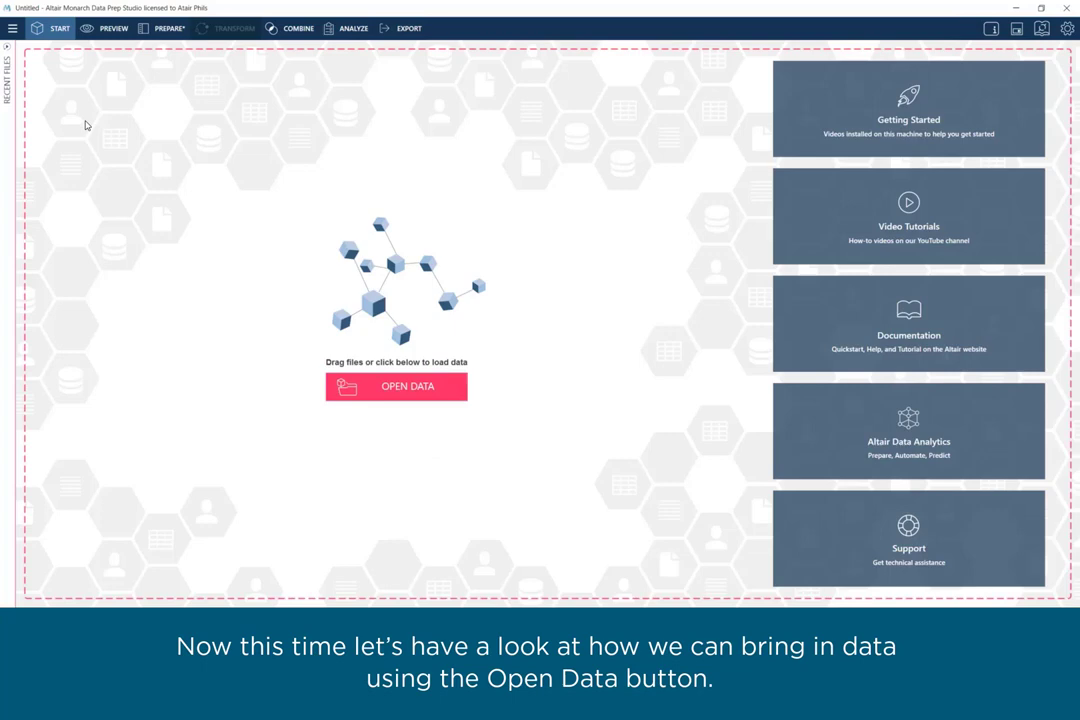
pyautogui.click(369, 389)
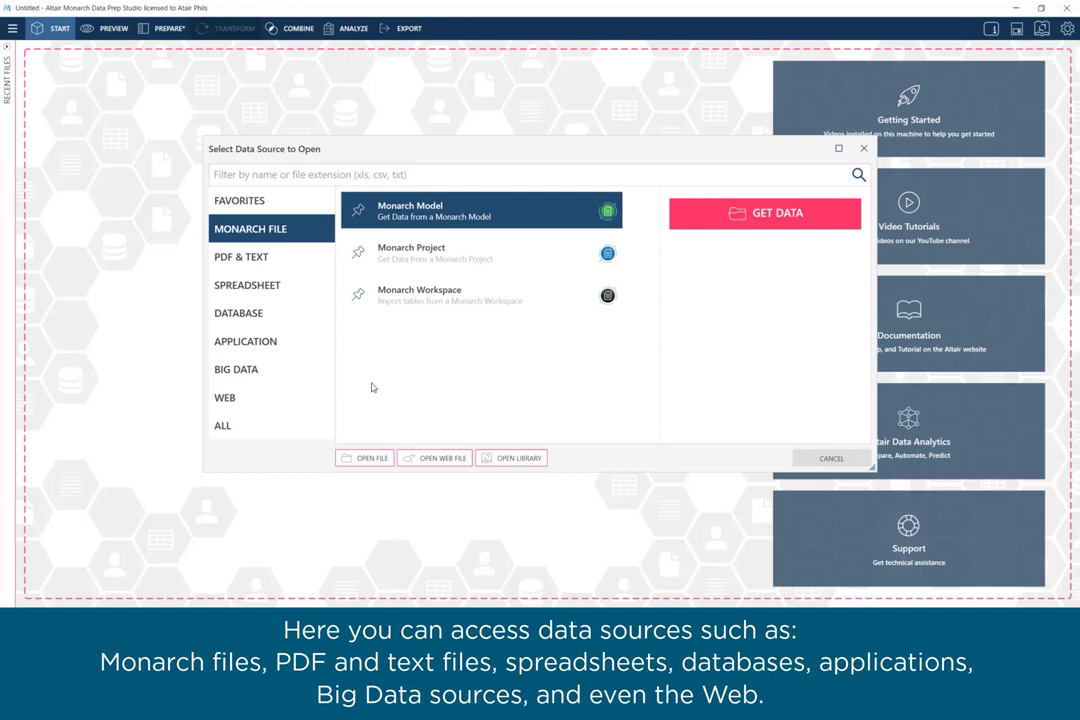
pyautogui.click(289, 256)
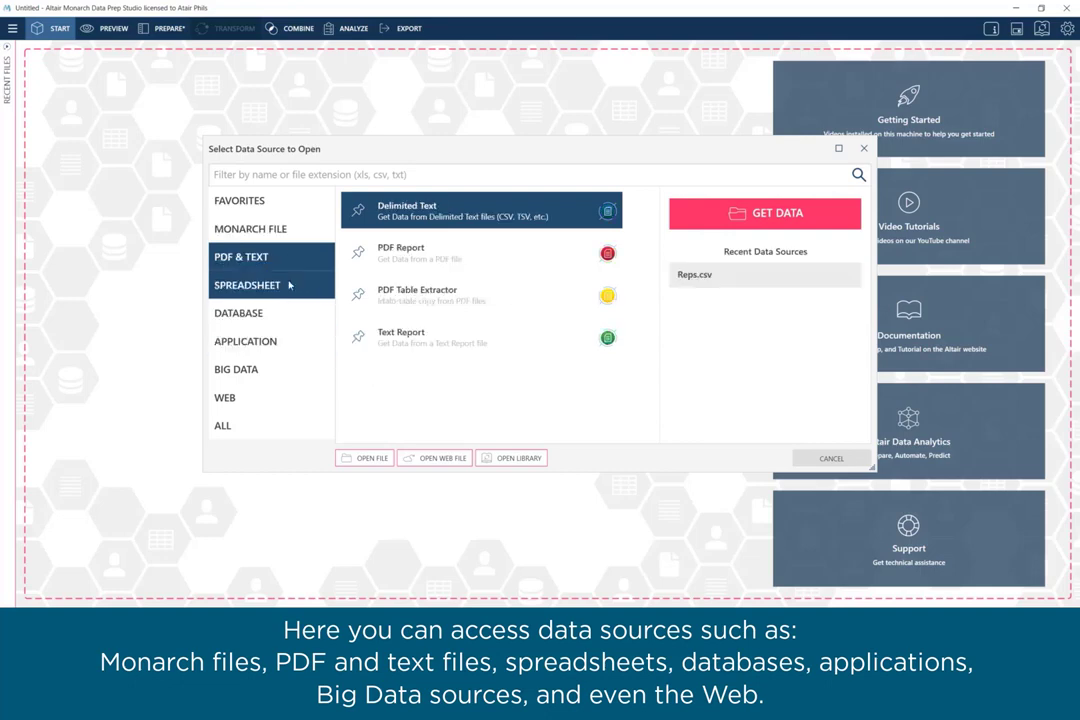
pyautogui.click(289, 286)
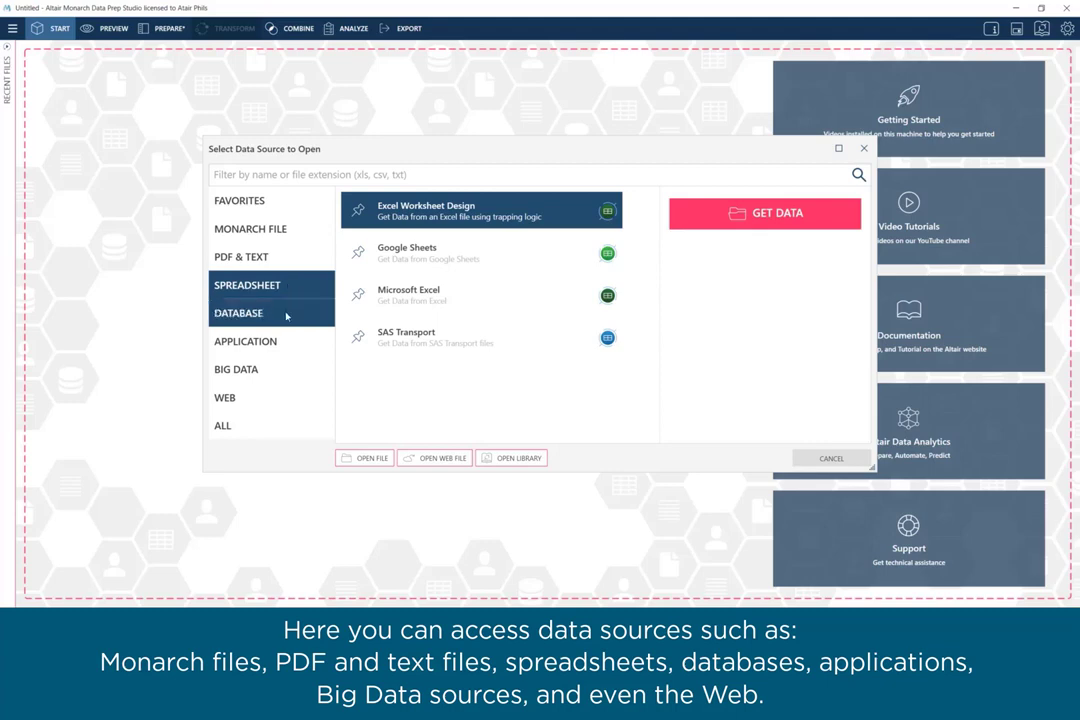
pyautogui.click(286, 315)
pyautogui.click(295, 348)
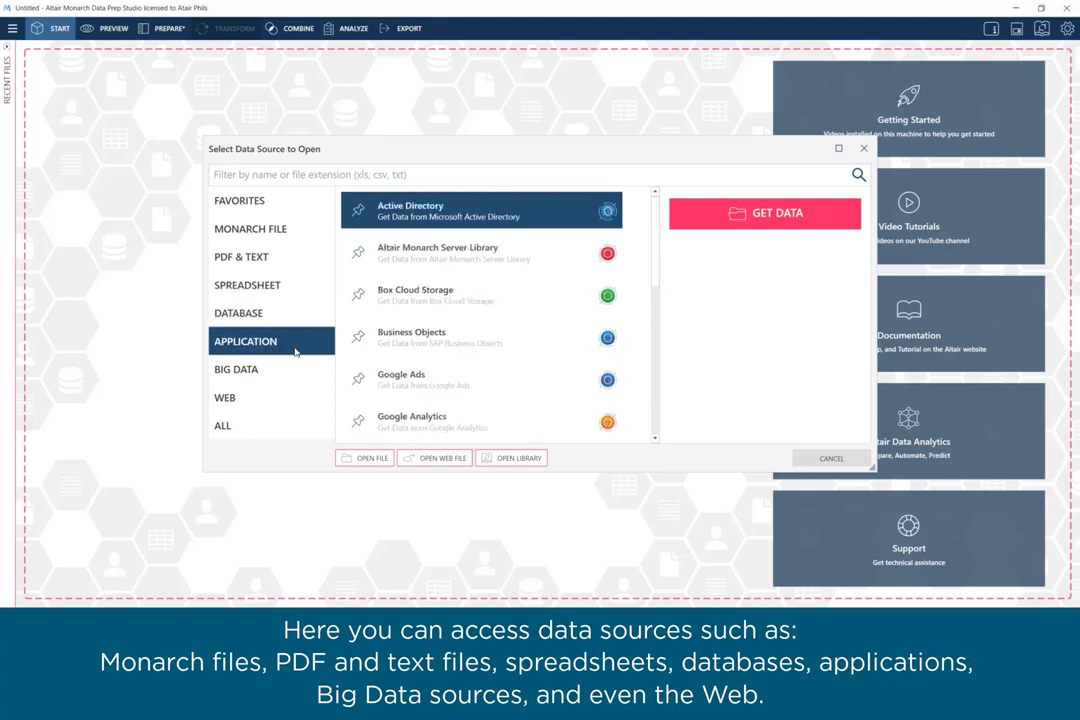
pyautogui.click(304, 373)
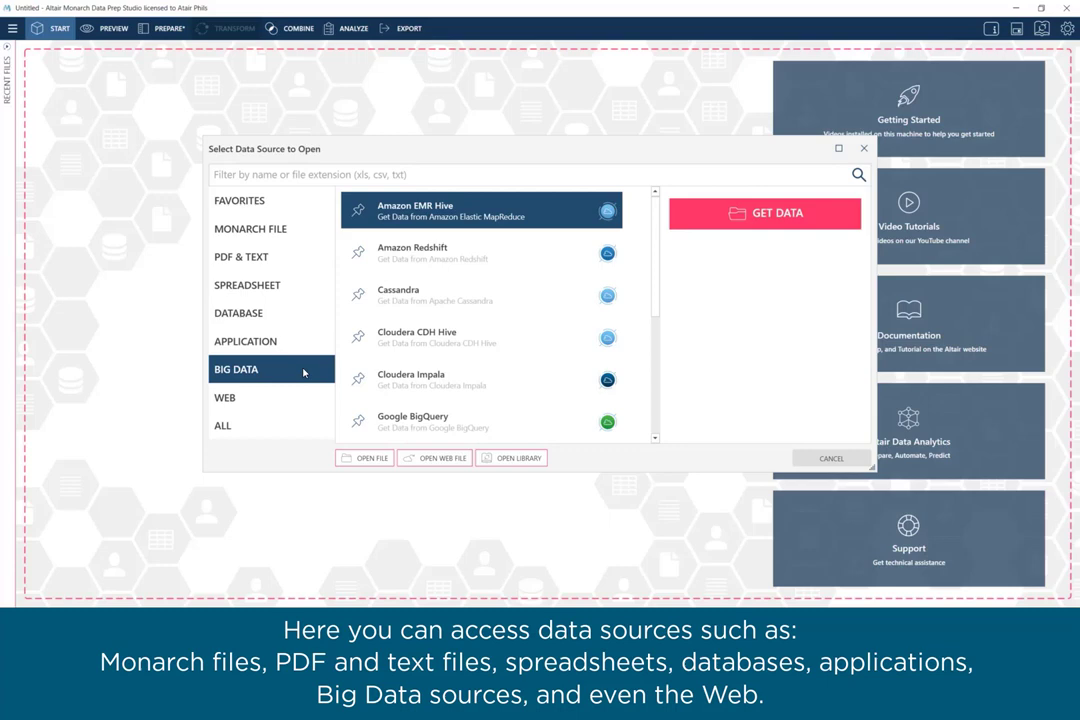
pyautogui.click(292, 397)
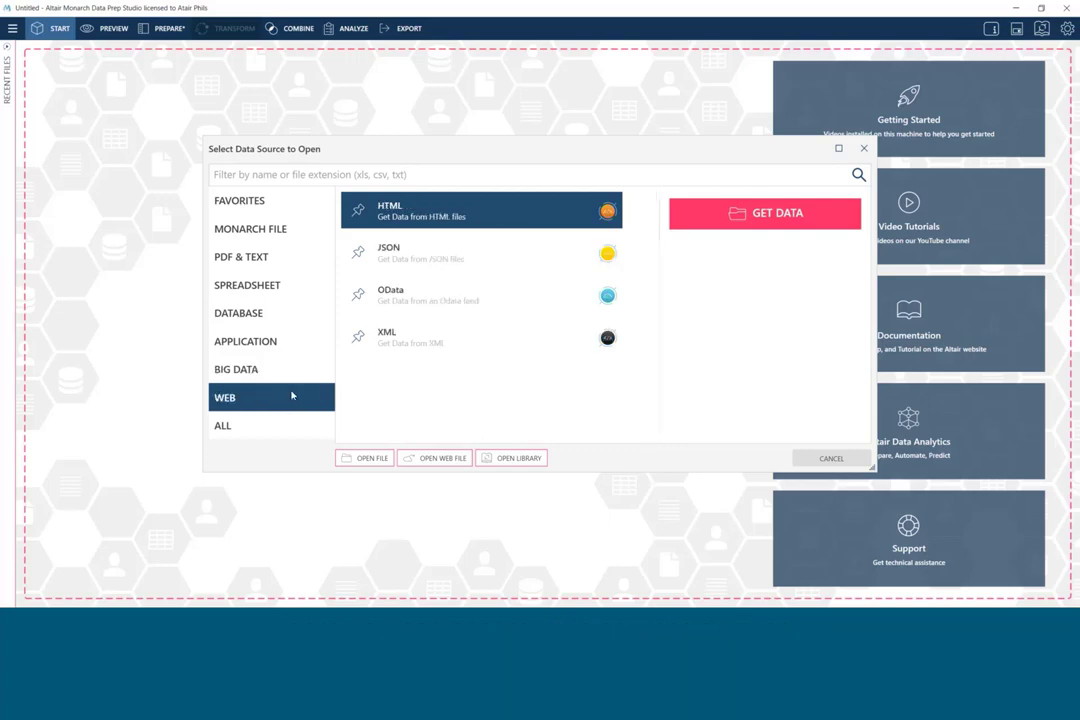
pyautogui.click(511, 460)
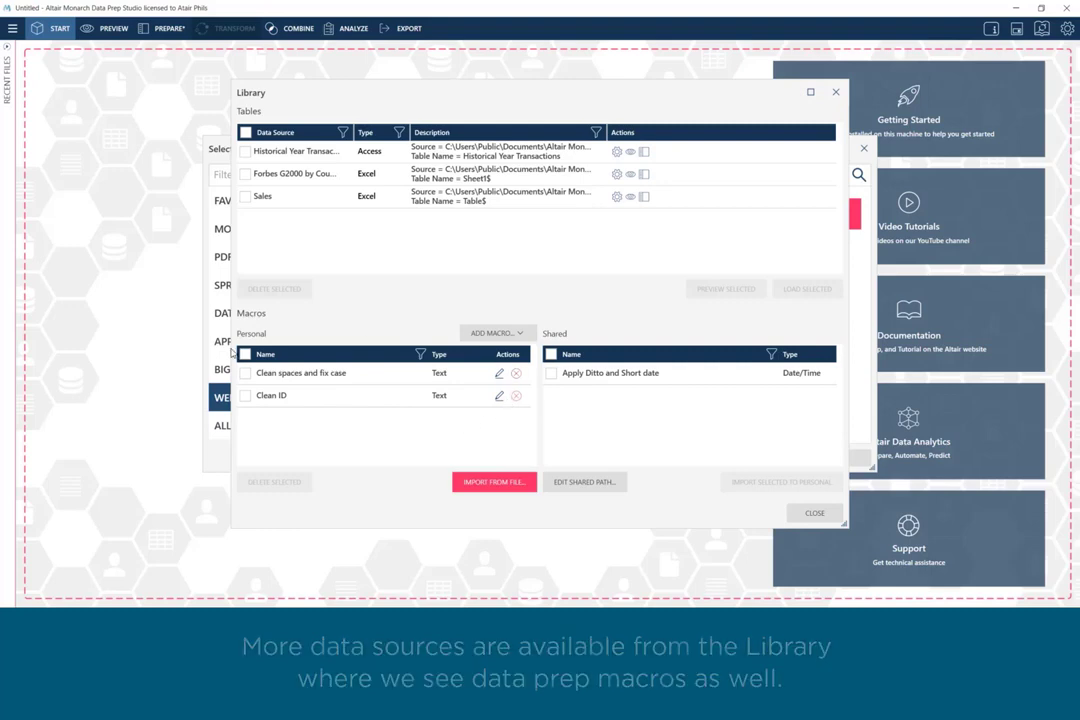
pyautogui.click(815, 512)
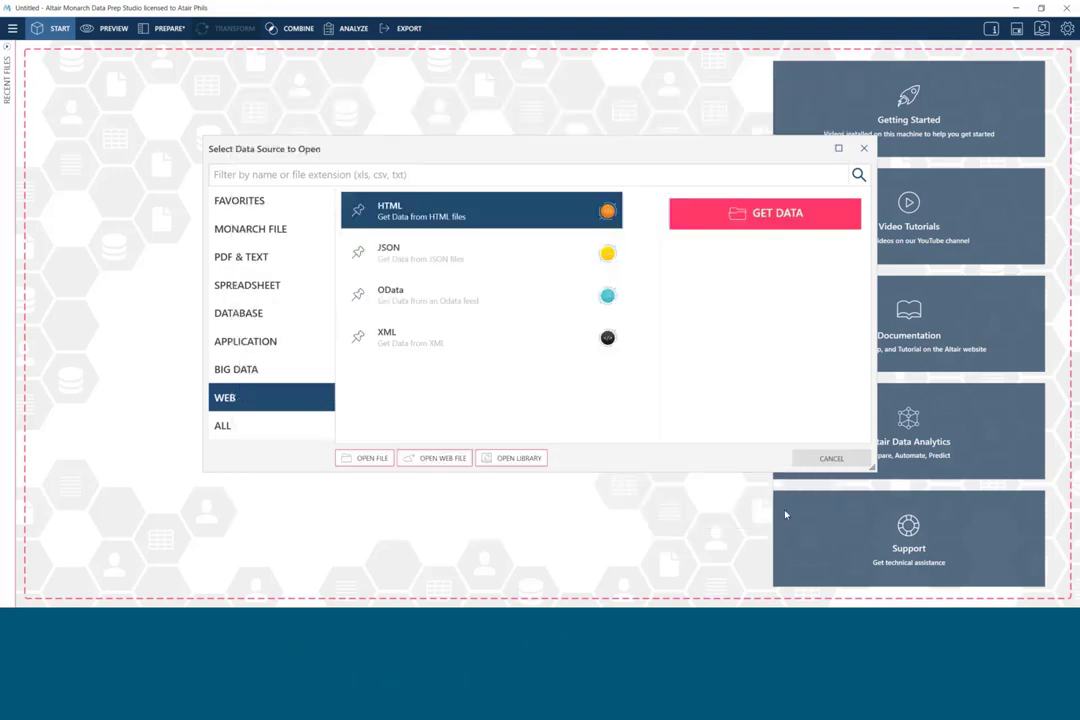
# - Choose the PDF Table Extractor source and open ALTR 10Q 2020Sept.pdf
pyautogui.click(290, 260)
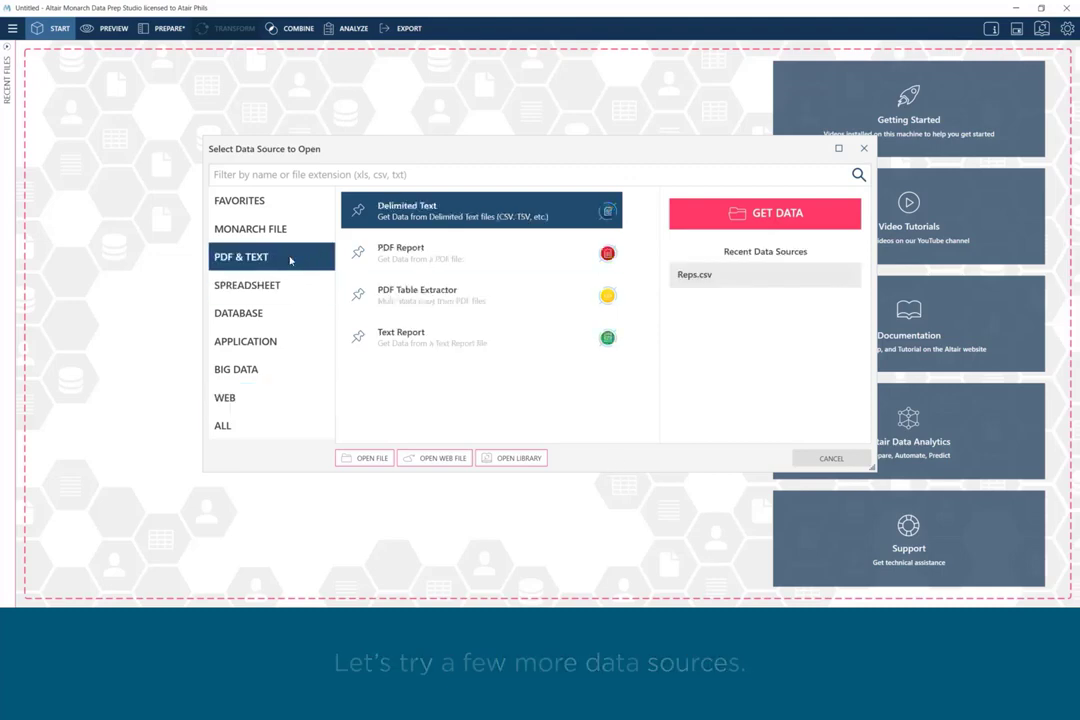
pyautogui.click(542, 304)
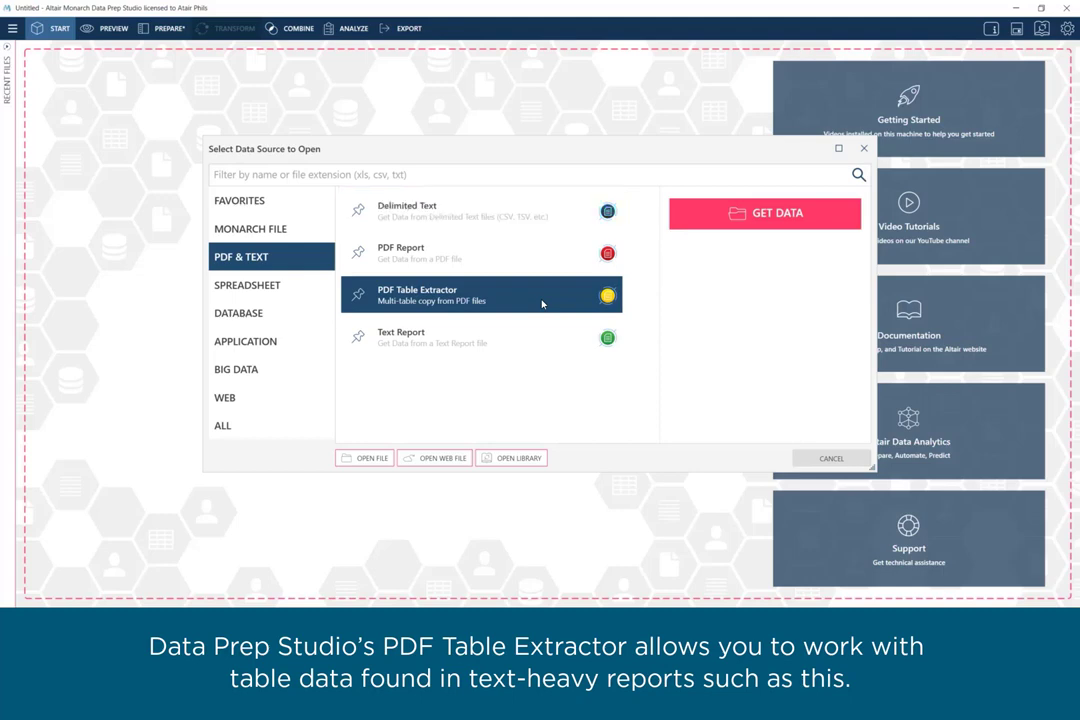
pyautogui.click(697, 225)
pyautogui.click(362, 290)
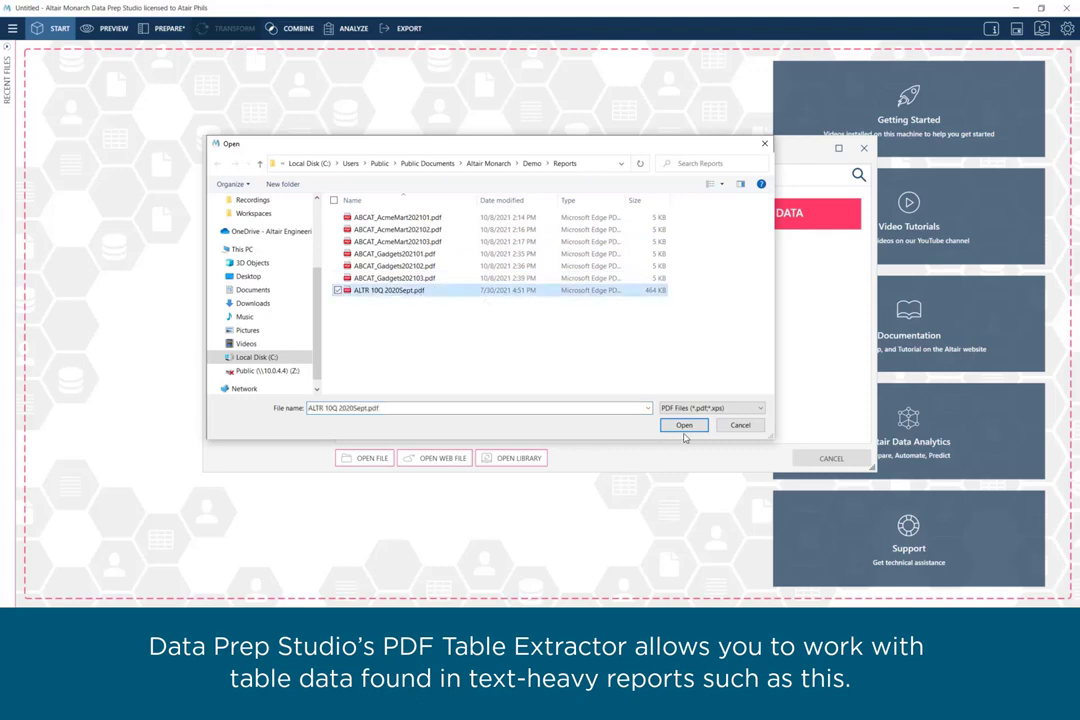
pyautogui.click(684, 427)
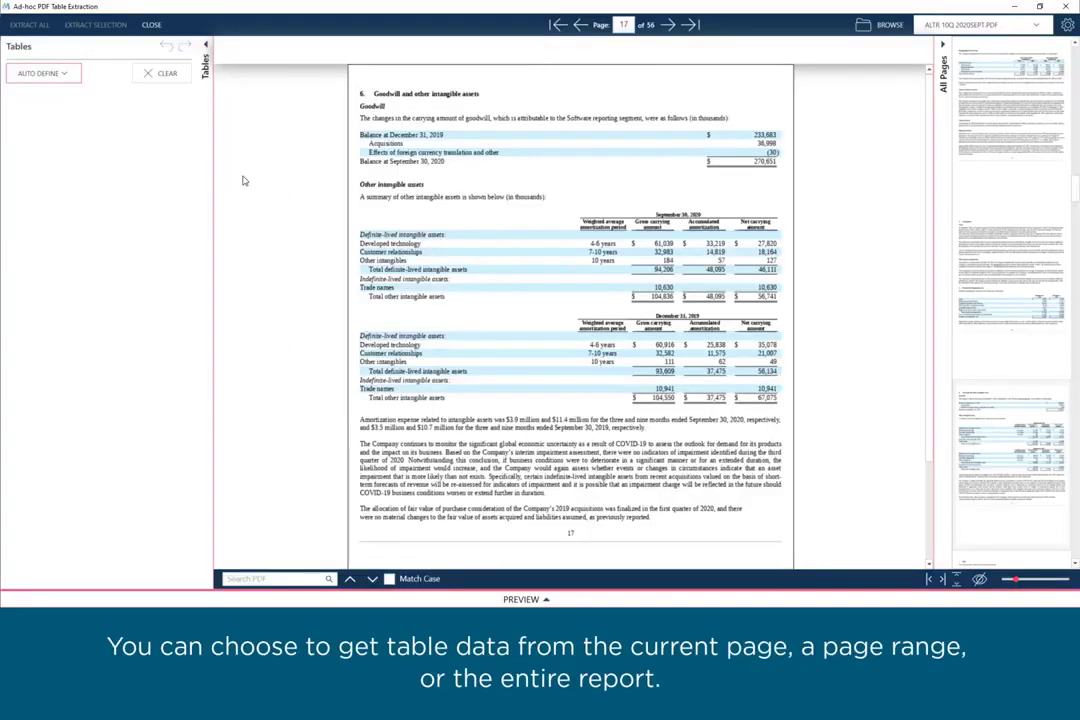
# - Auto-detect the tables on current page 17, preview Tables 2 and 3, and load them into Prepare
pyautogui.click(62, 74)
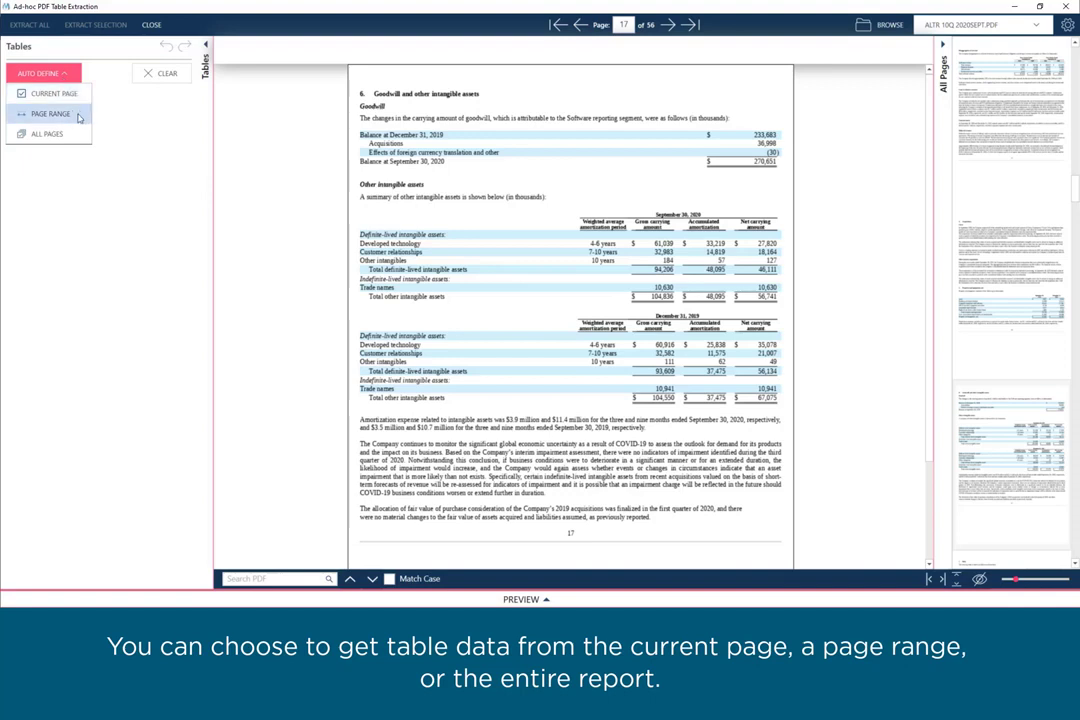
pyautogui.click(62, 94)
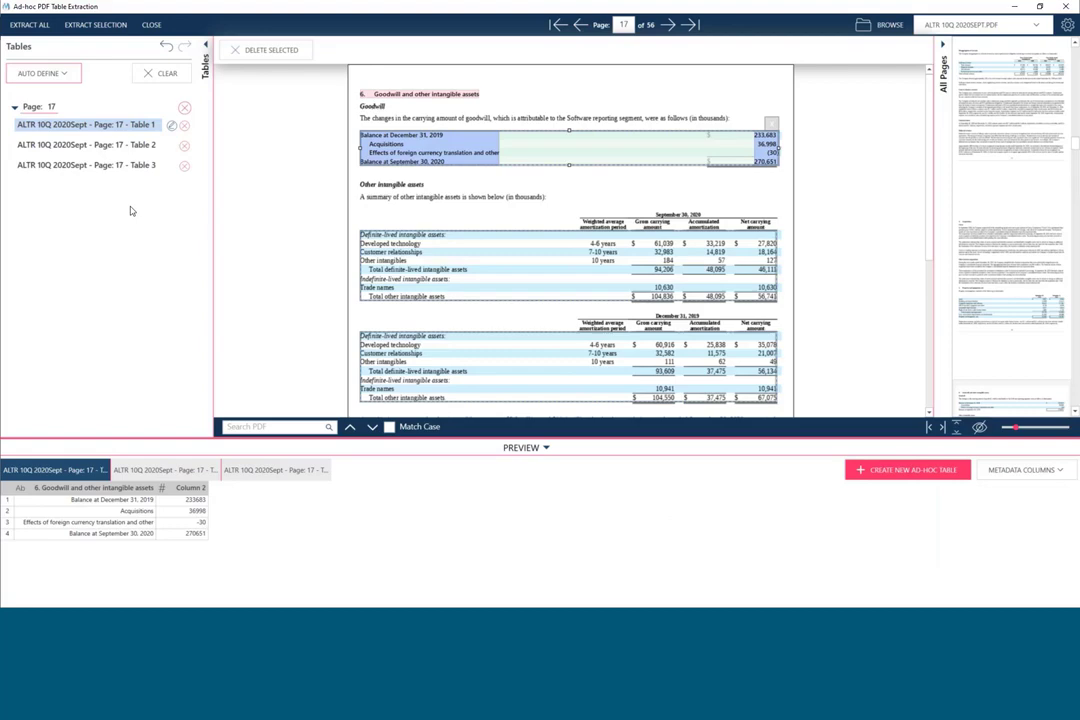
pyautogui.click(150, 469)
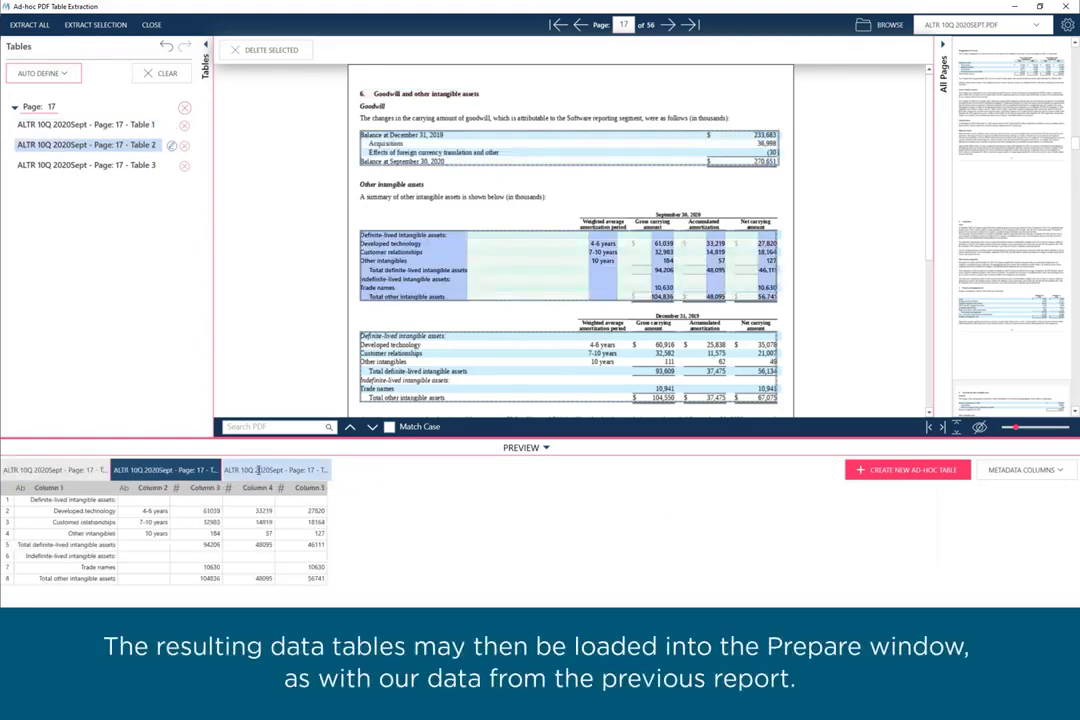
pyautogui.click(256, 470)
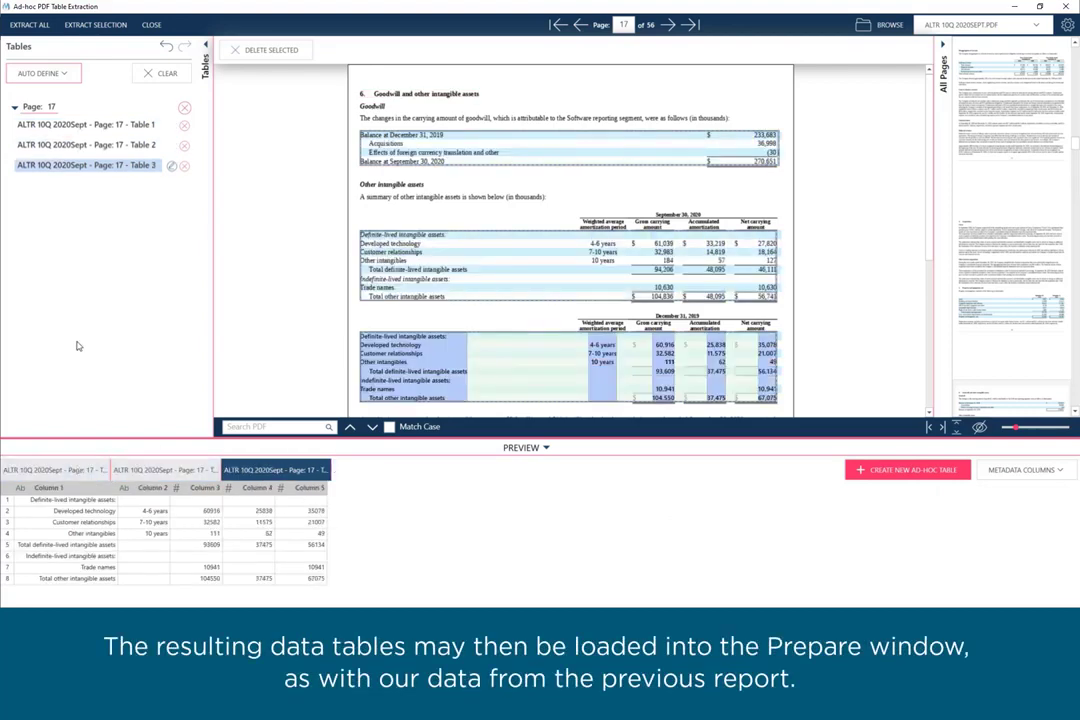
pyautogui.click(30, 25)
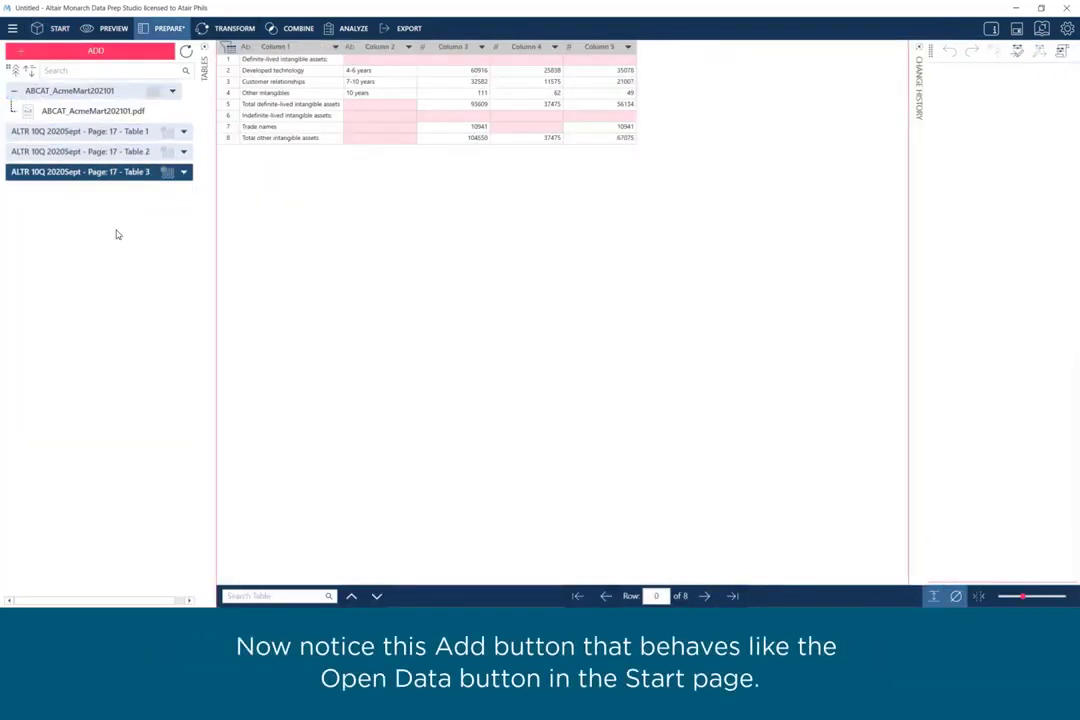
# - Cancel the Add picker, then from Preview list Database sources and select SQL Server
pyautogui.click(150, 51)
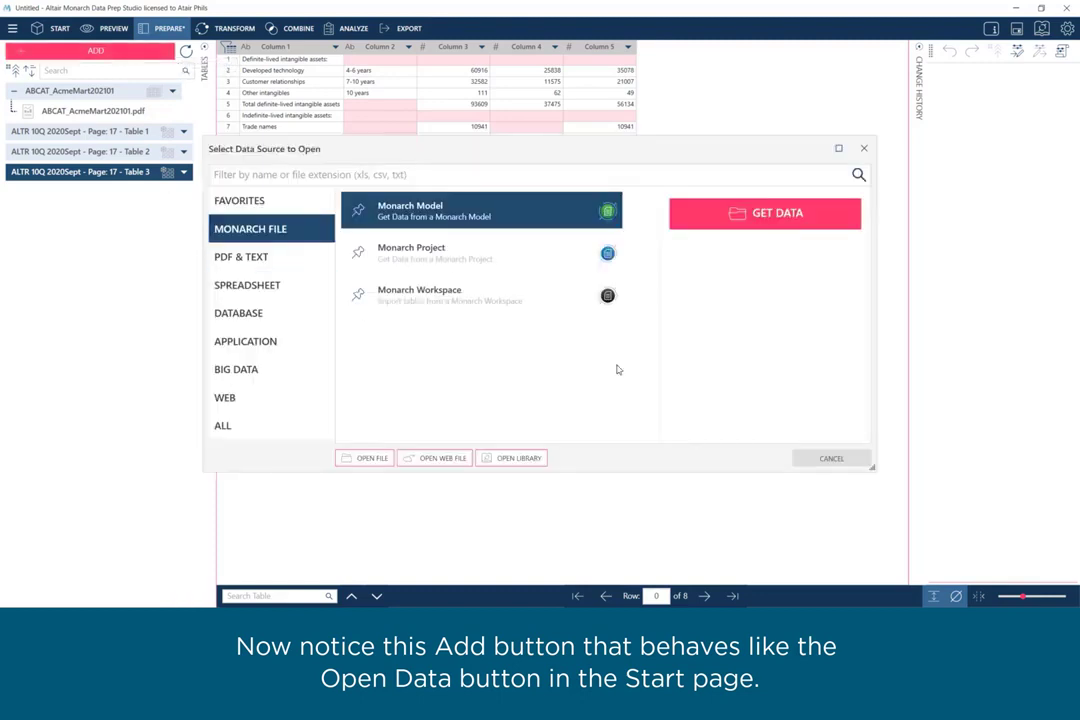
pyautogui.click(831, 458)
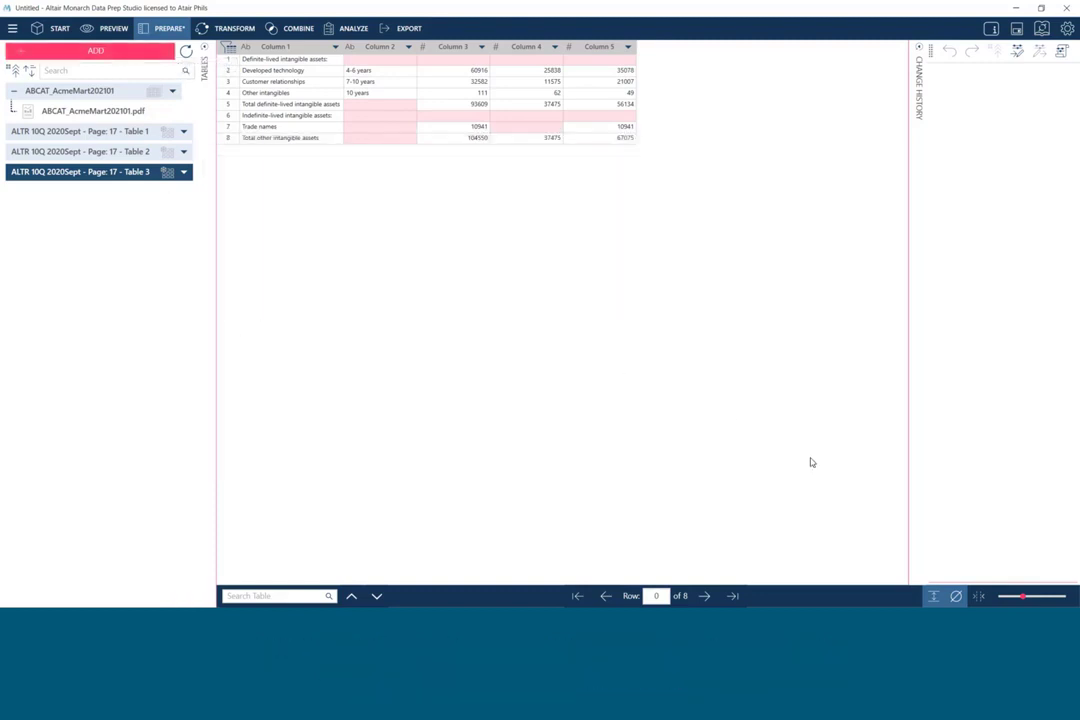
pyautogui.click(113, 28)
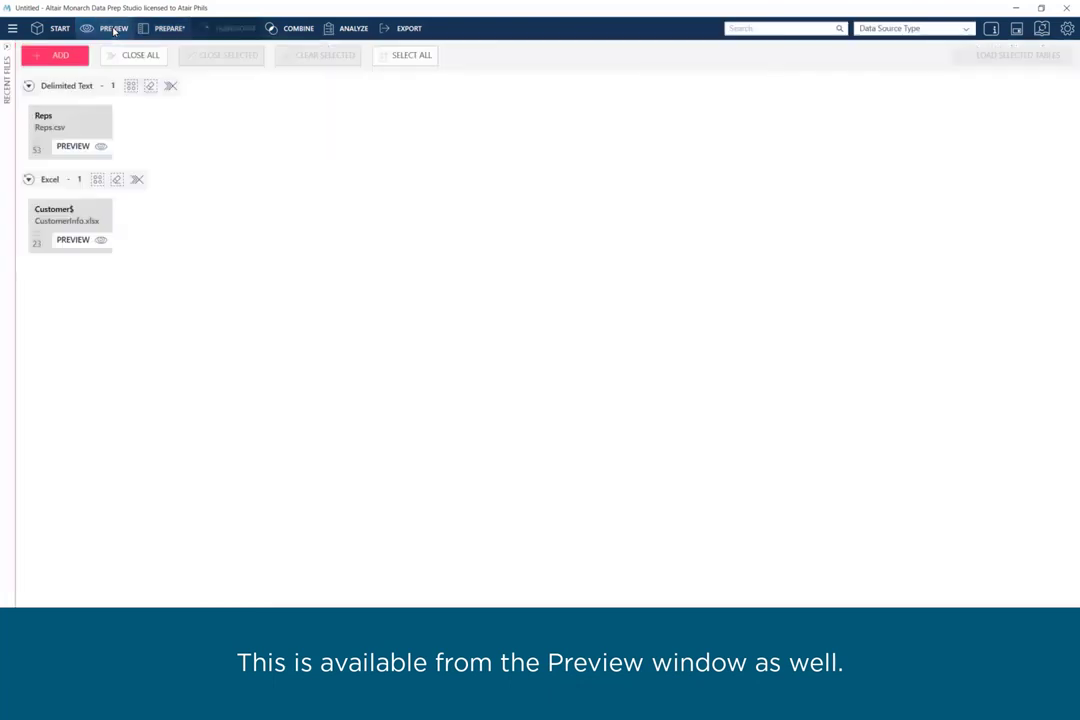
pyautogui.click(65, 57)
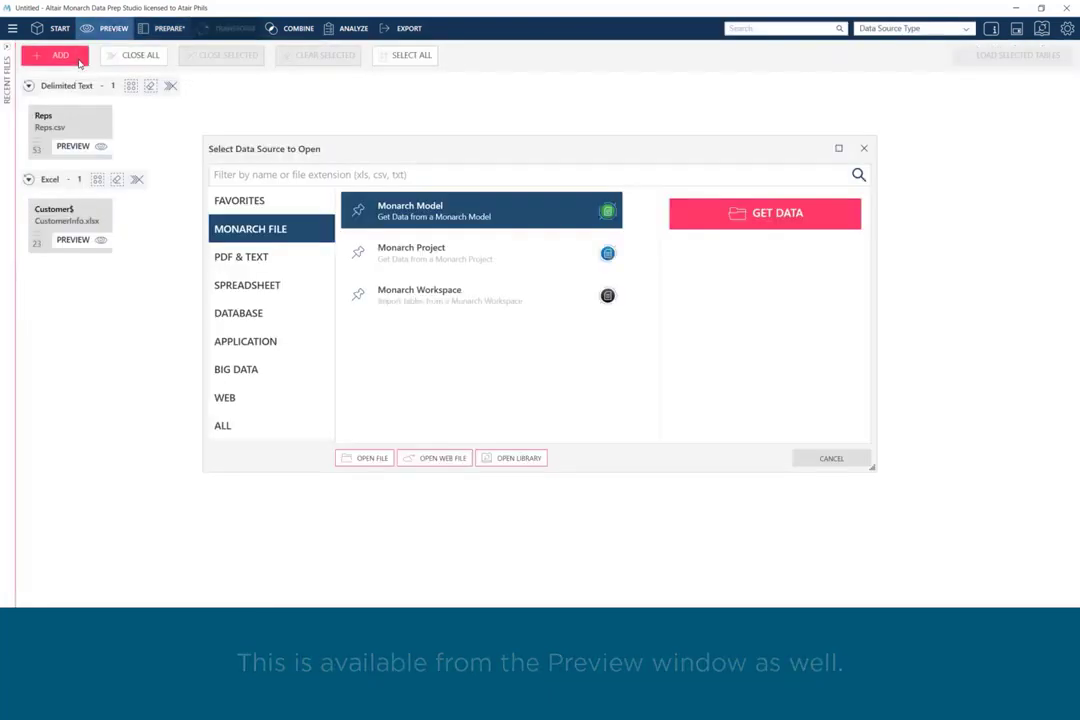
pyautogui.click(301, 318)
pyautogui.scroll(-2, 496, 396)
pyautogui.scroll(-4, 496, 396)
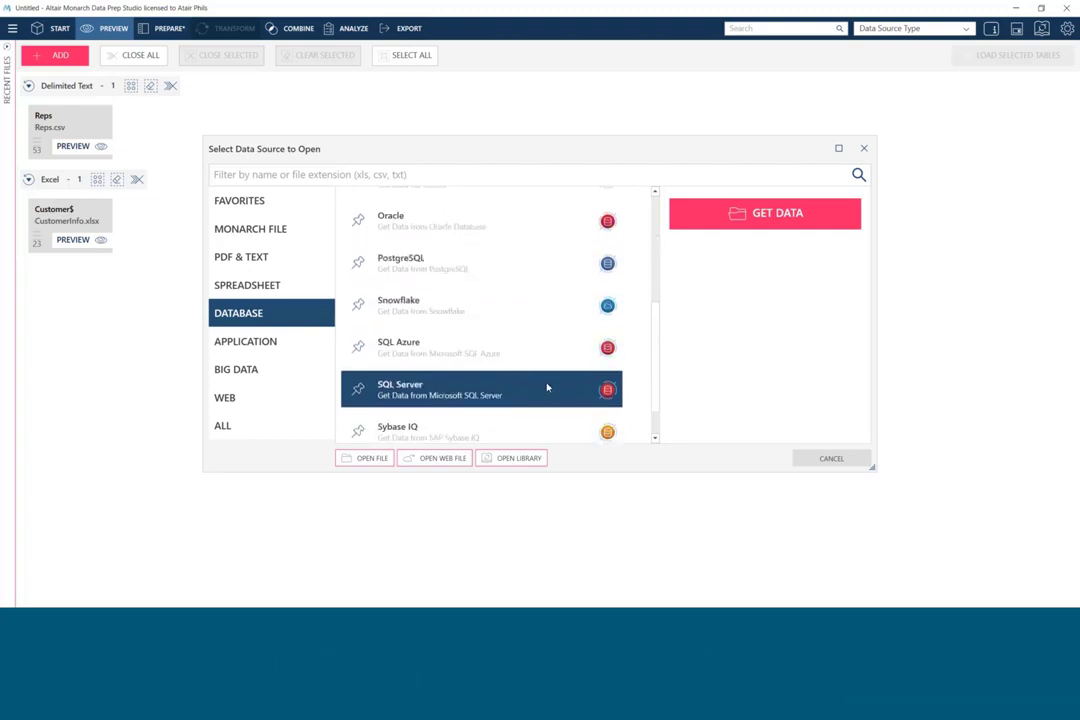
# - Start a SQL Server connection, enter the user ID and password, and fetch the databases
pyautogui.doubleClick(547, 387)
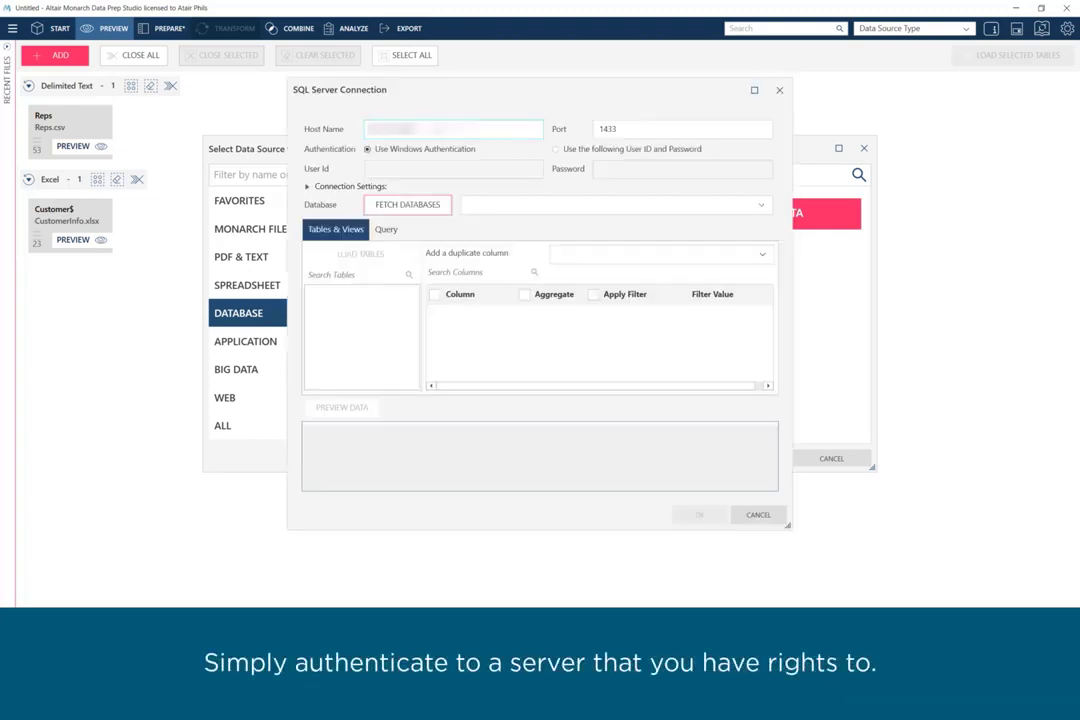
pyautogui.click(558, 149)
pyautogui.write('readonly')
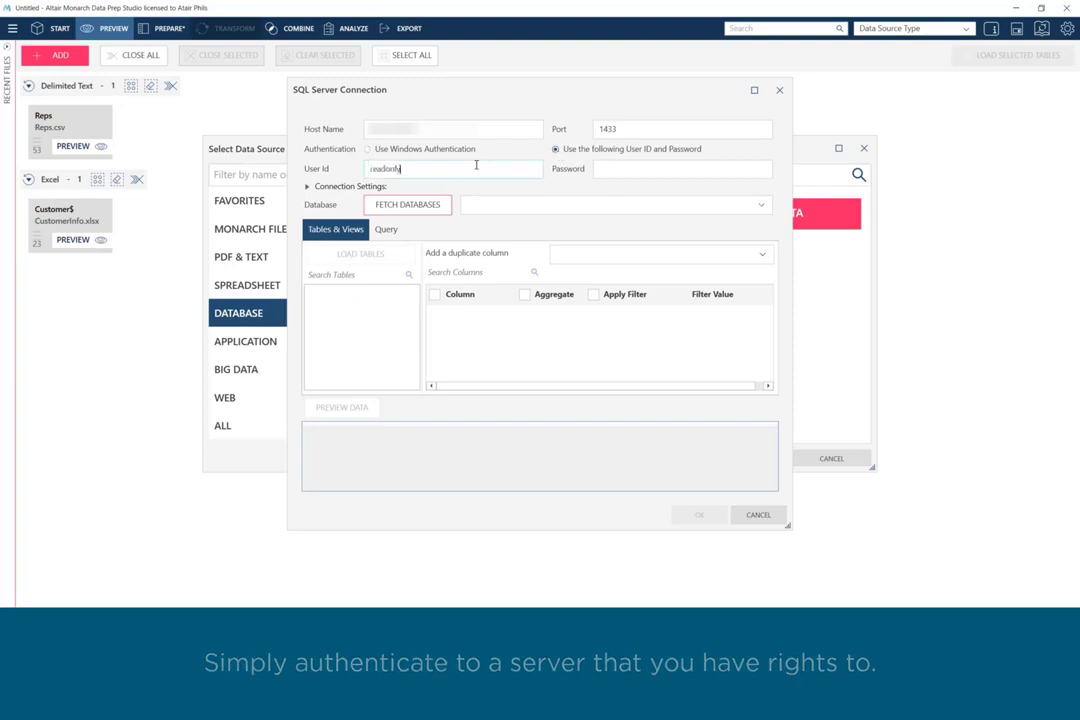
pyautogui.click(700, 169)
pyautogui.write('*********')
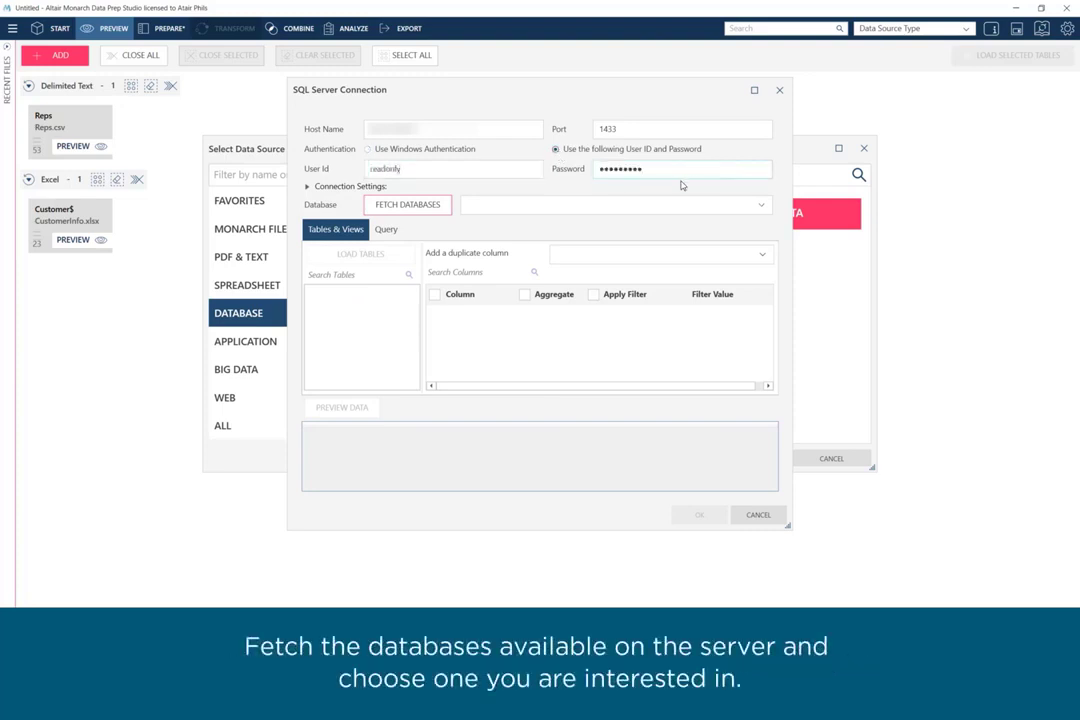
pyautogui.click(446, 209)
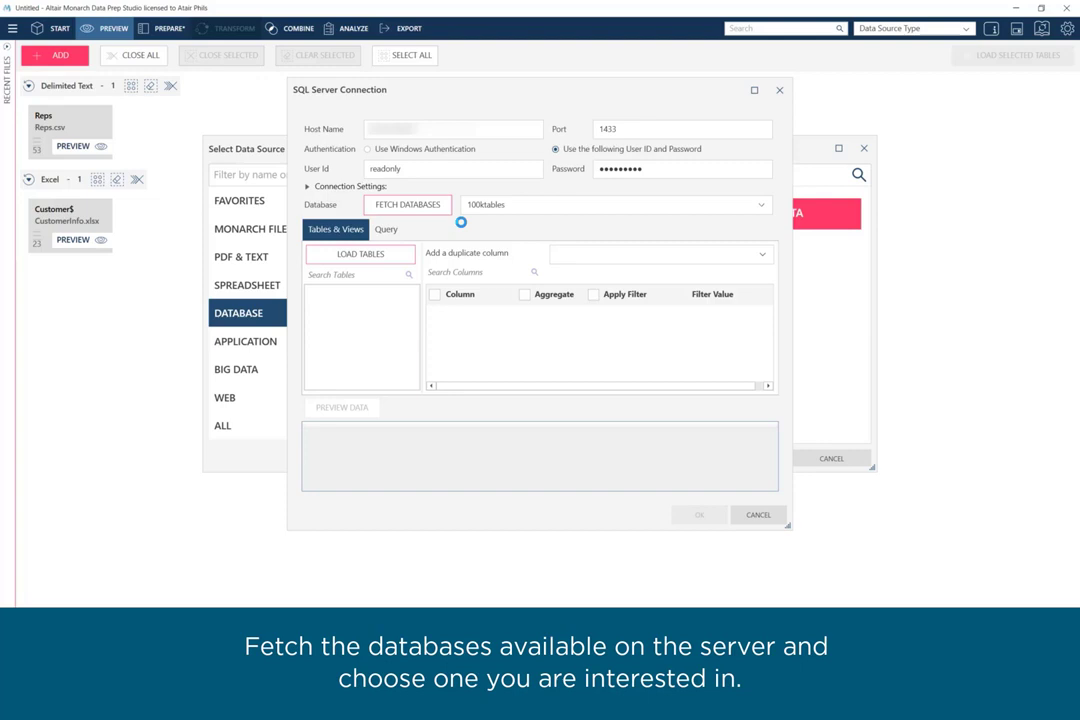
# - Pick AdventureWorks2017, load its tables, preview HumanResources.vEmployee and add it
pyautogui.click(760, 207)
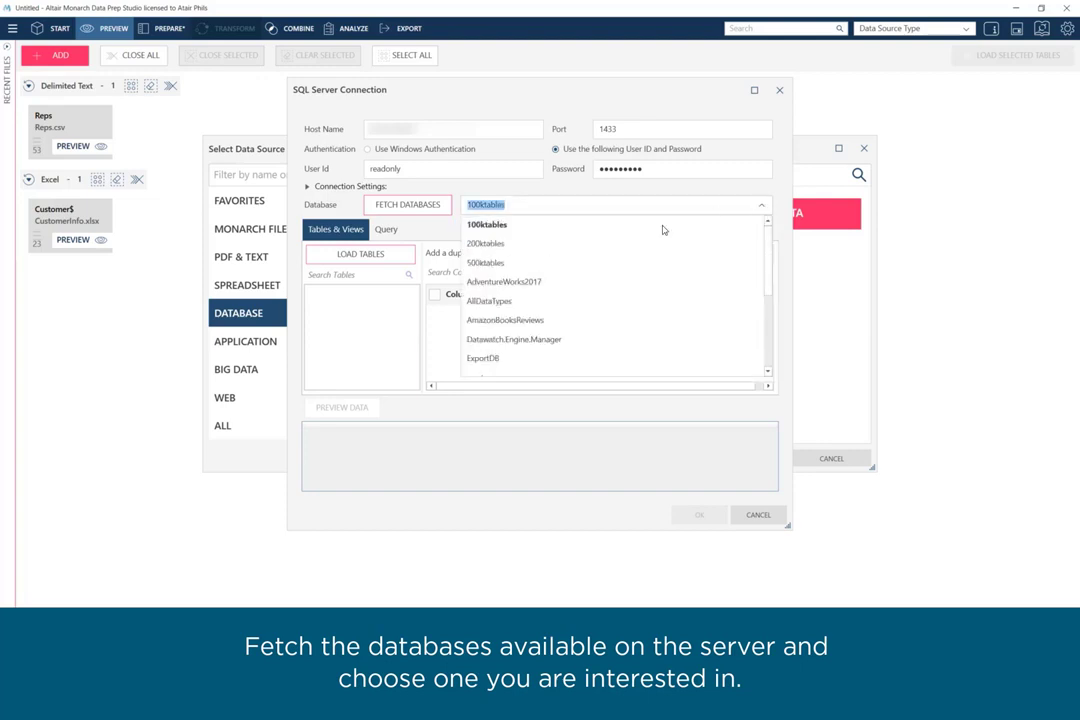
pyautogui.click(566, 282)
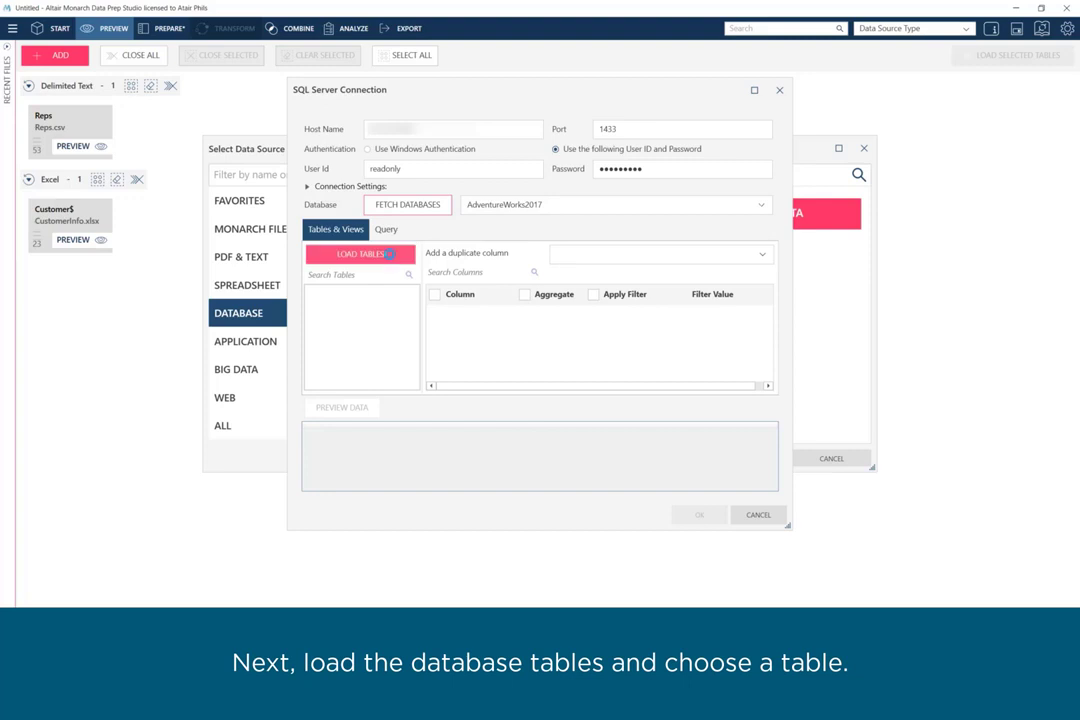
pyautogui.click(389, 254)
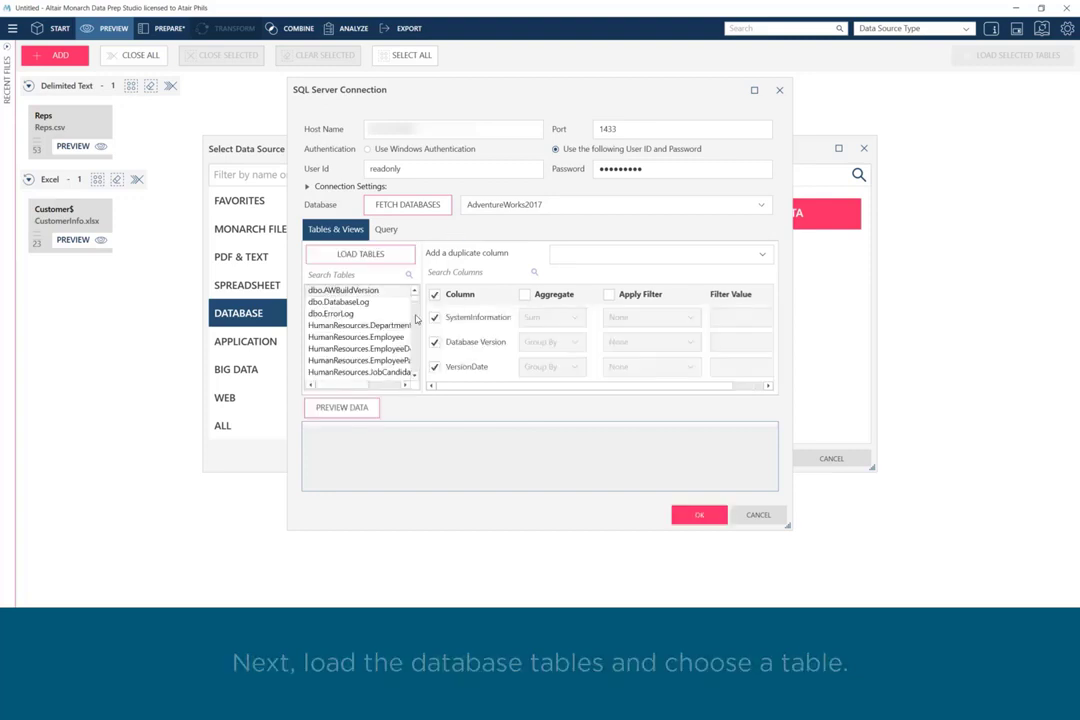
pyautogui.scroll(-3, 405, 312)
pyautogui.click(393, 302)
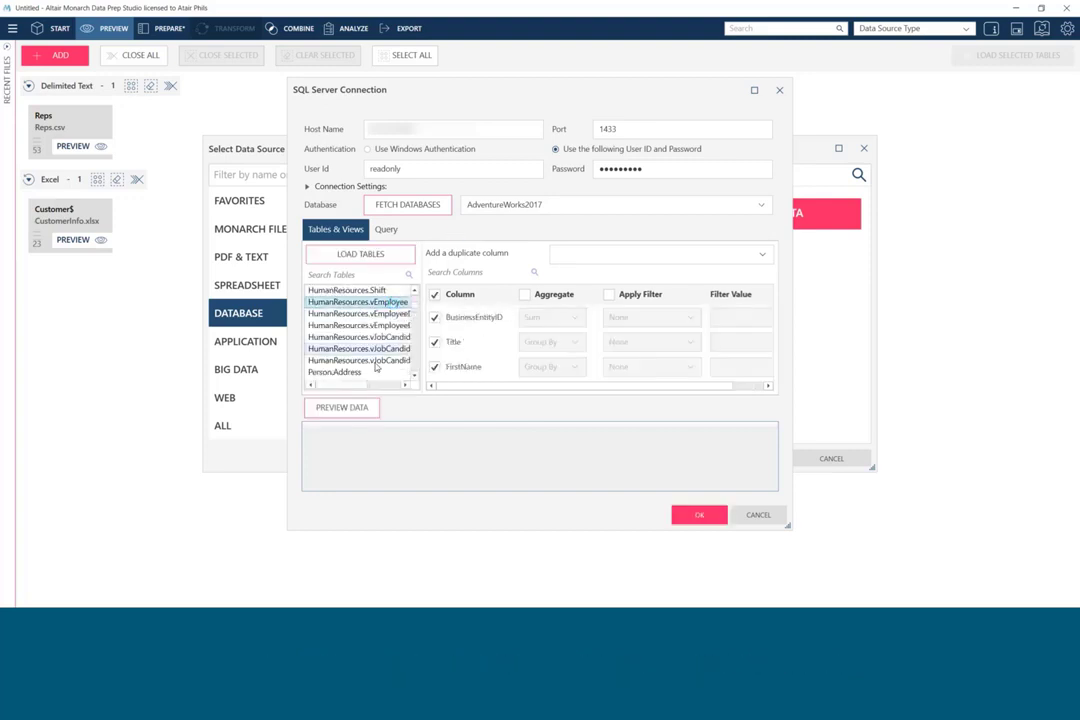
pyautogui.click(376, 407)
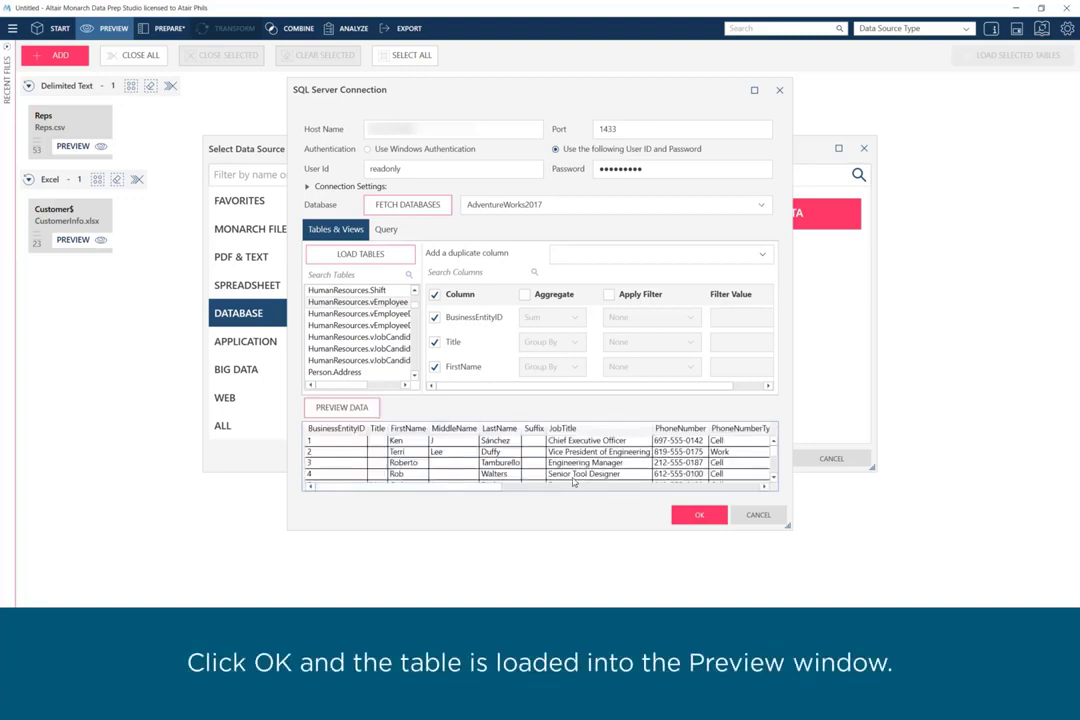
pyautogui.click(688, 515)
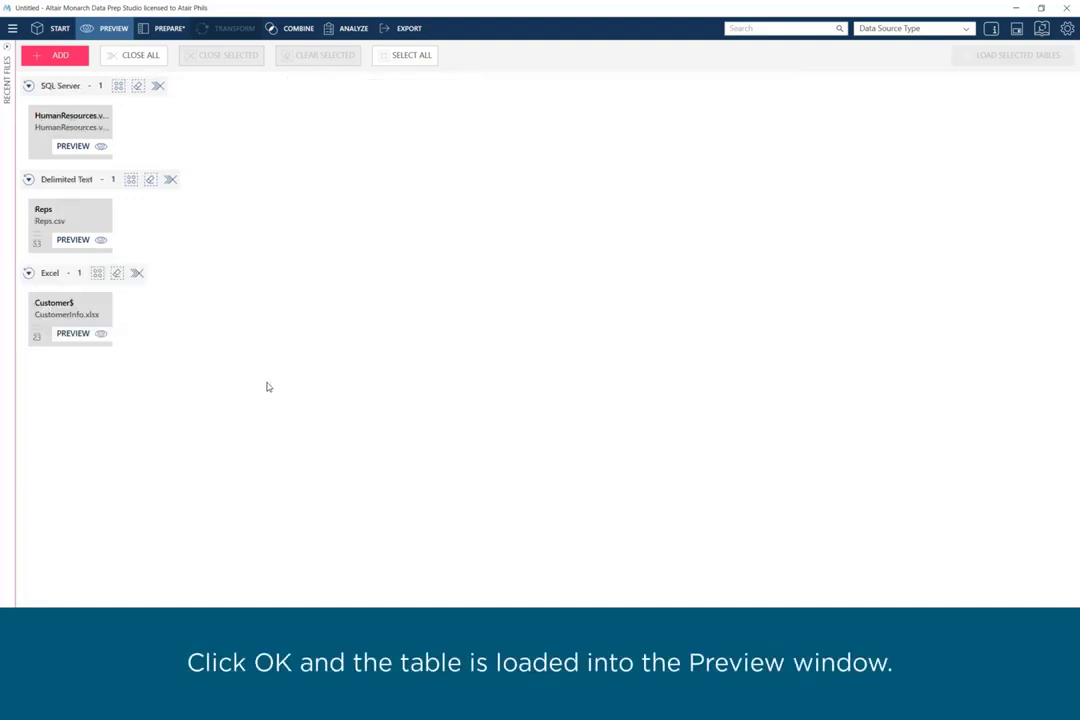
# - Preview vEmployee, profile its FirstName and JobTitle columns, and load the 290-row table into Prepare
pyautogui.click(75, 147)
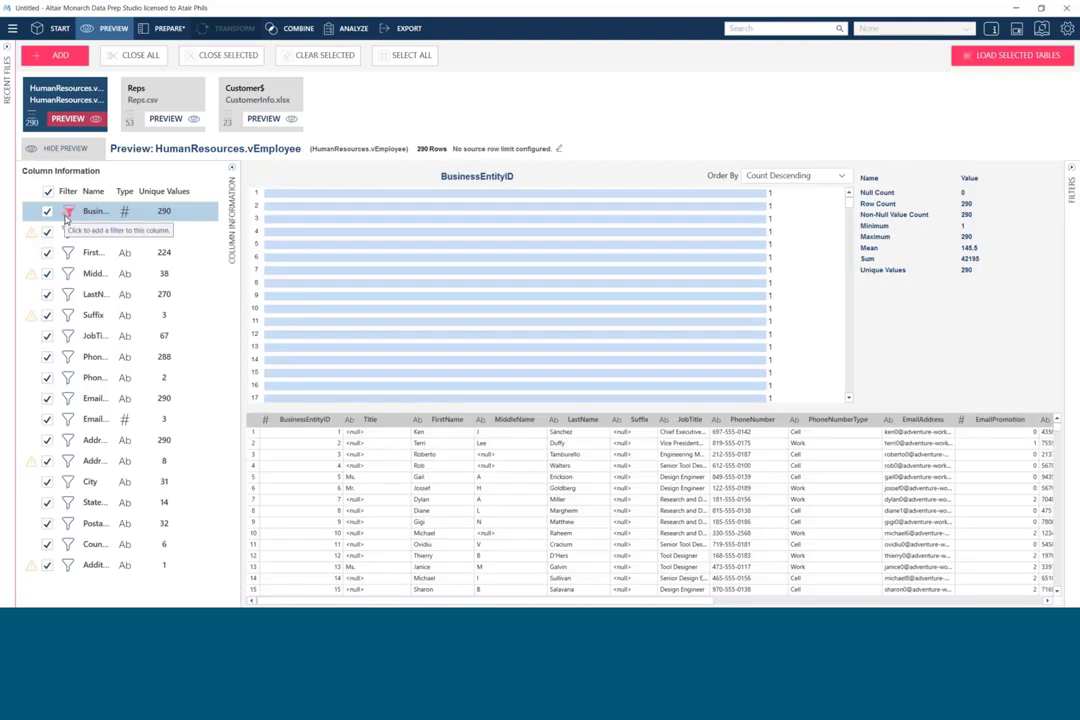
pyautogui.moveTo(241, 374); pyautogui.dragTo(293, 374)
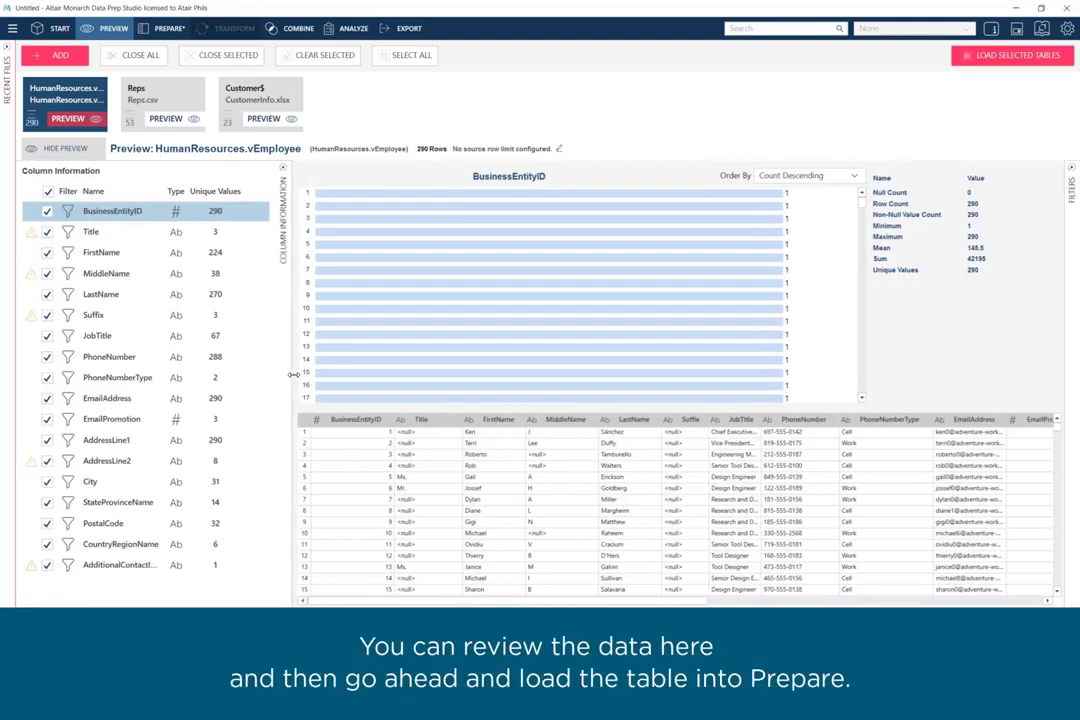
pyautogui.click(95, 253)
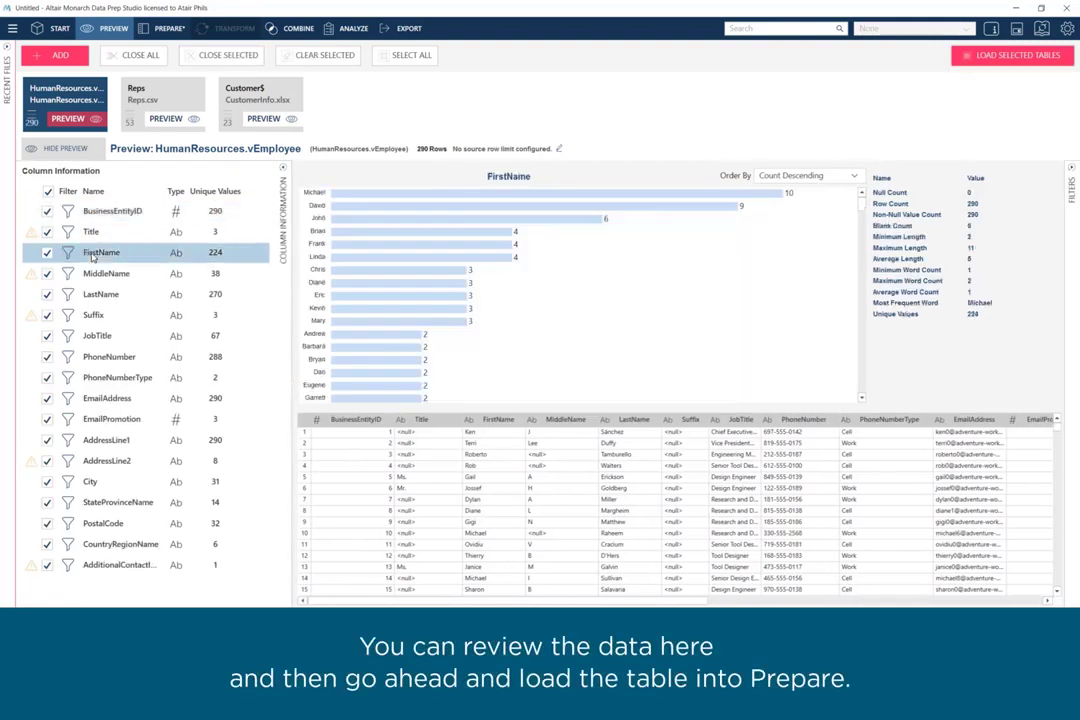
pyautogui.click(103, 340)
pyautogui.scroll(-14, 510, 489)
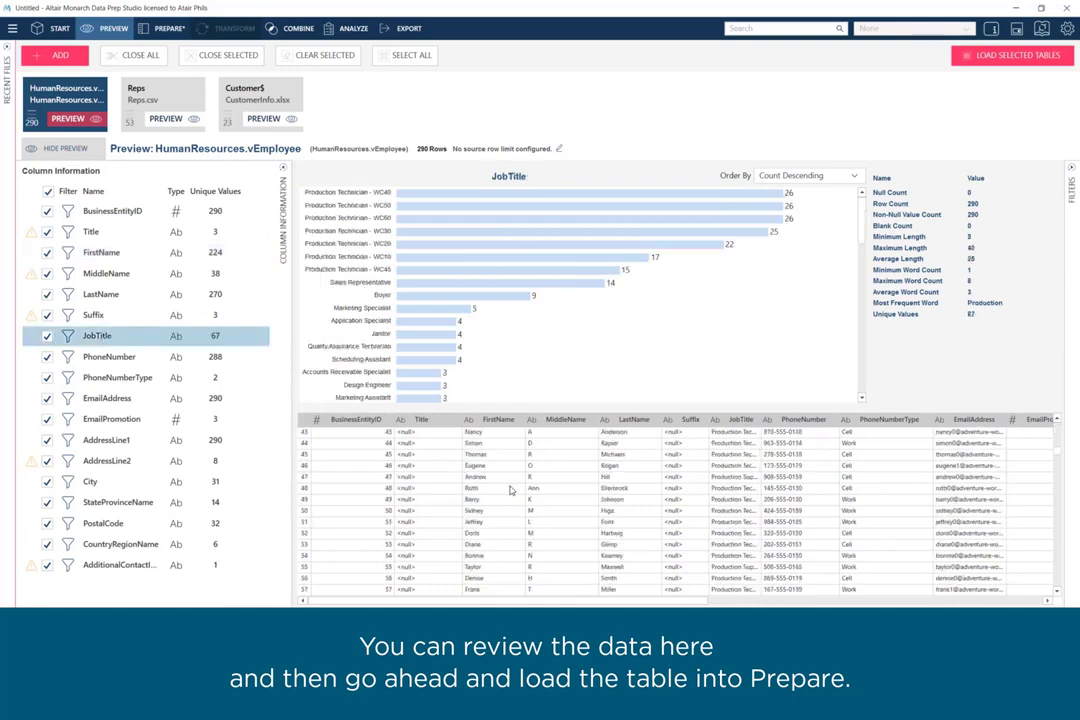
pyautogui.scroll(8, 510, 489)
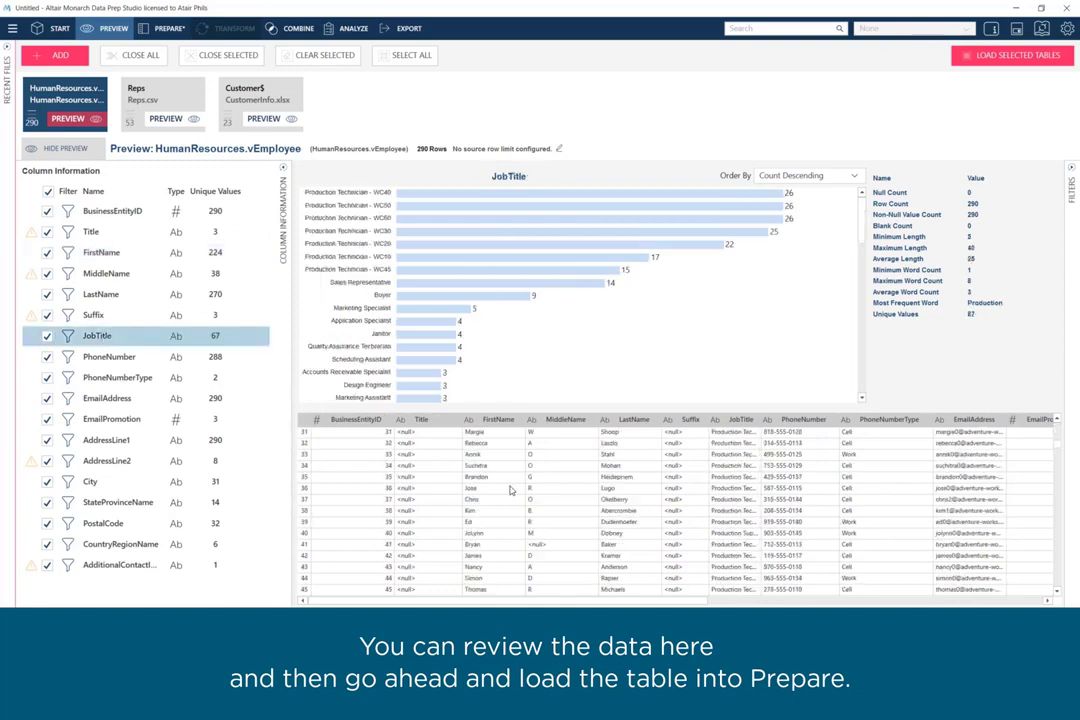
pyautogui.click(1022, 60)
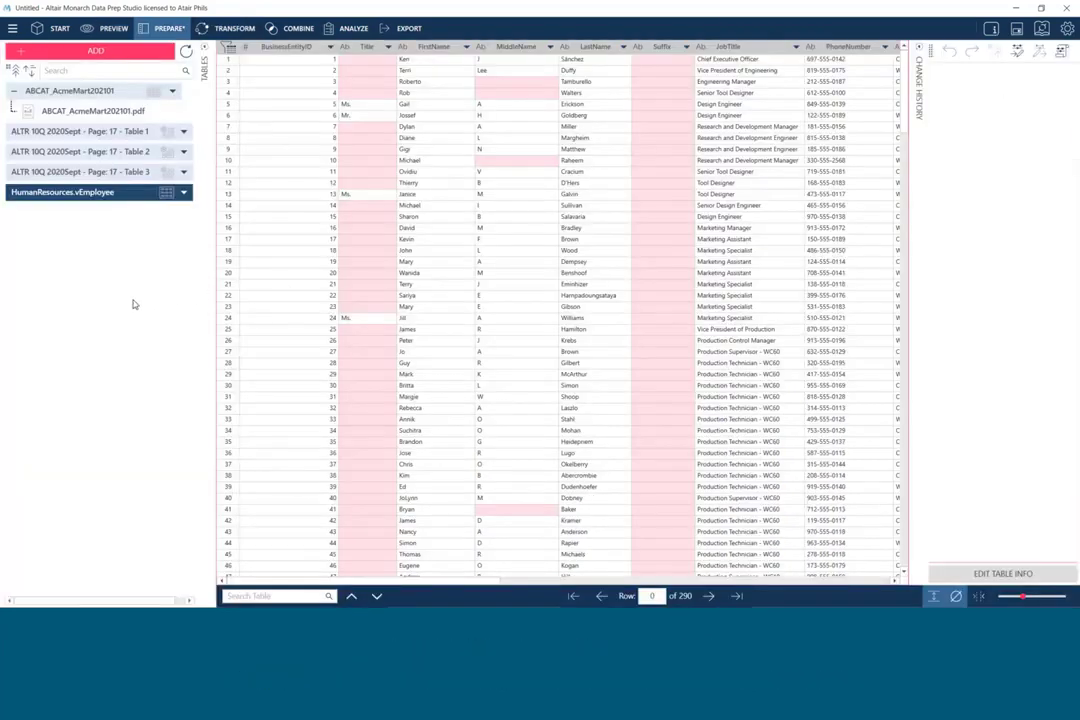
# - In the vEmployee table info, clear all columns, then check BusinessEntityID, FirstName and LastName
pyautogui.click(185, 193)
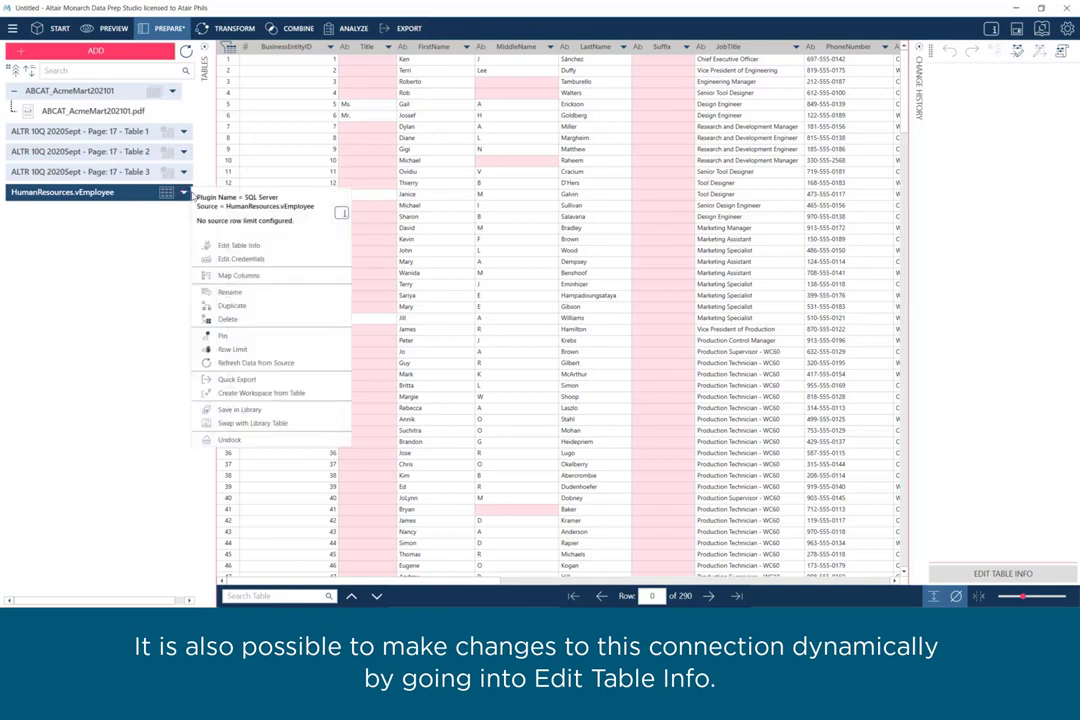
pyautogui.click(293, 249)
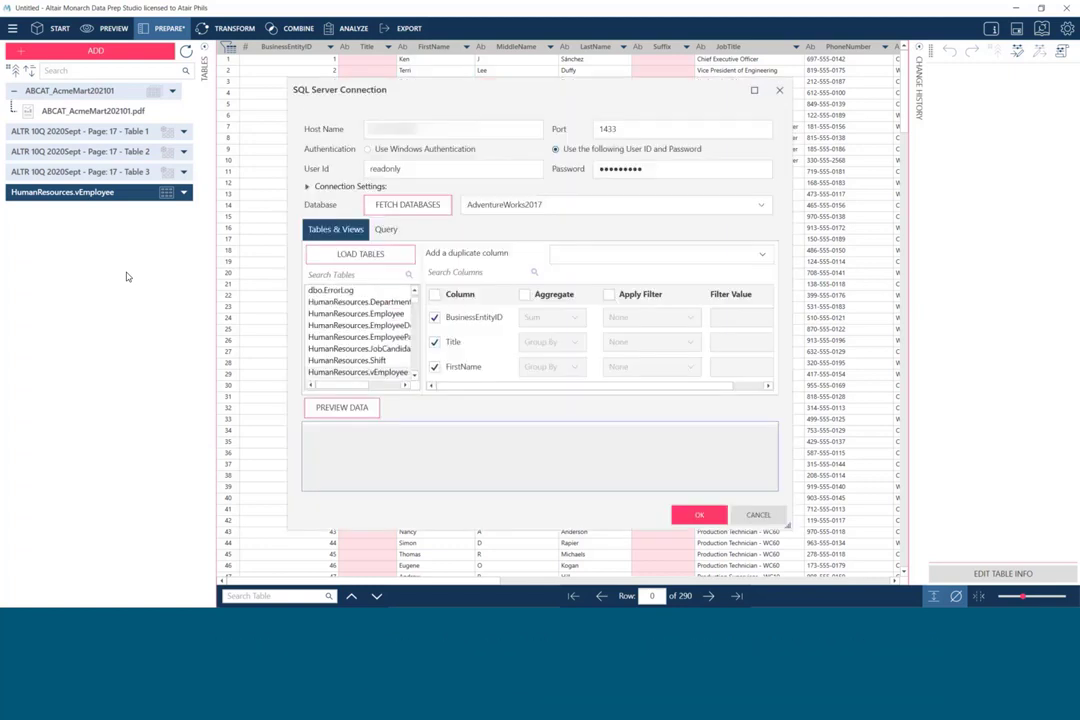
pyautogui.click(437, 297)
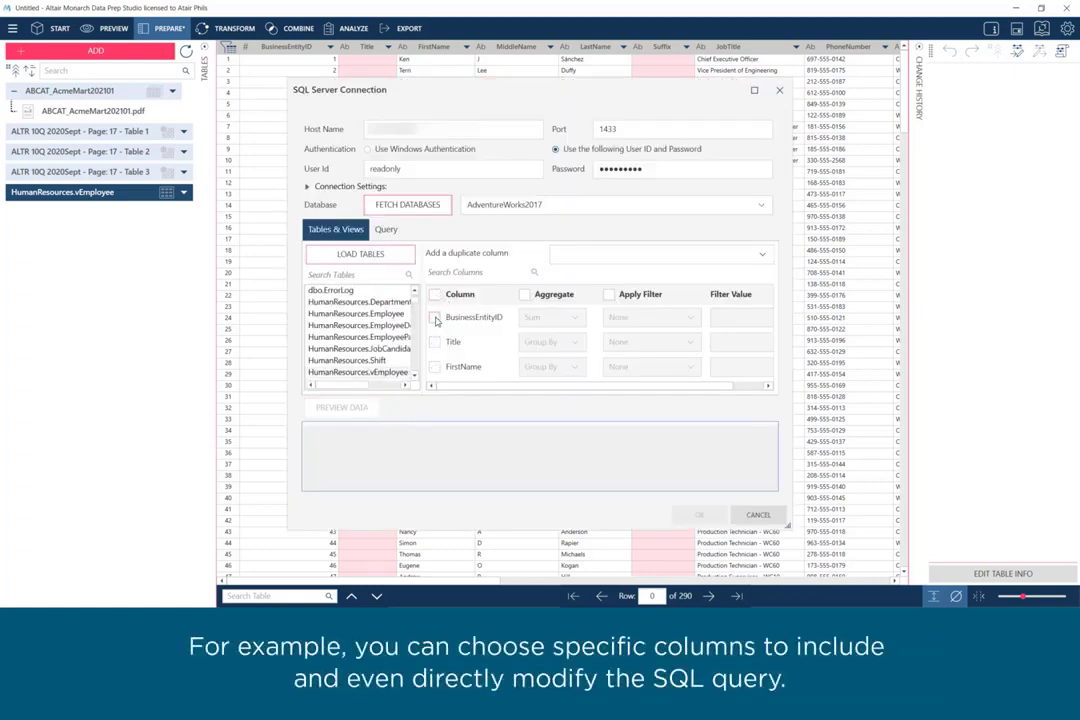
pyautogui.click(435, 318)
pyautogui.click(435, 368)
pyautogui.scroll(-3, 436, 350)
pyautogui.click(436, 337)
# - Add the EmailAddress column, preview the reduced data, and display the connection's SQL query
pyautogui.scroll(-2, 437, 335)
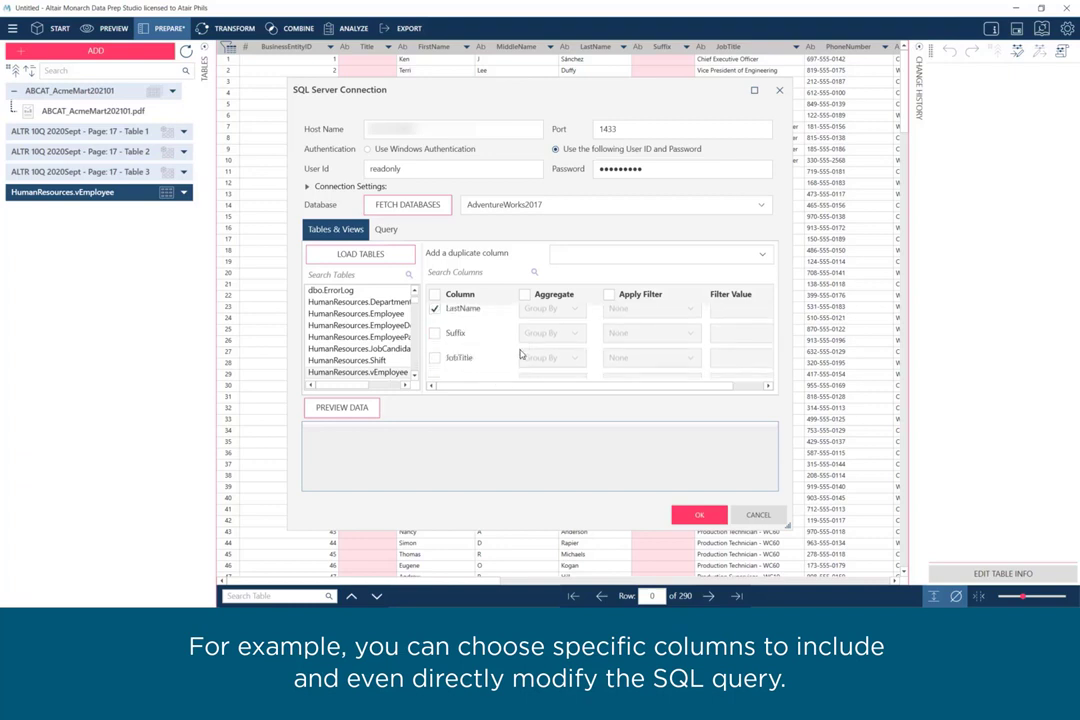
pyautogui.scroll(-2, 436, 345)
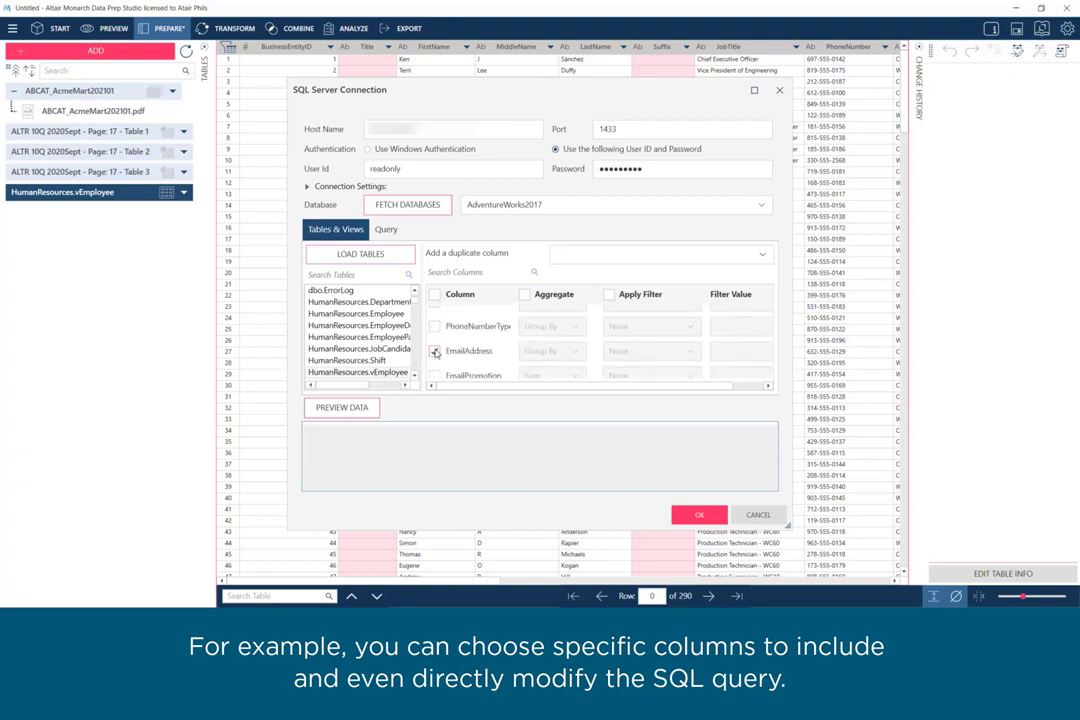
pyautogui.click(435, 351)
pyautogui.click(372, 407)
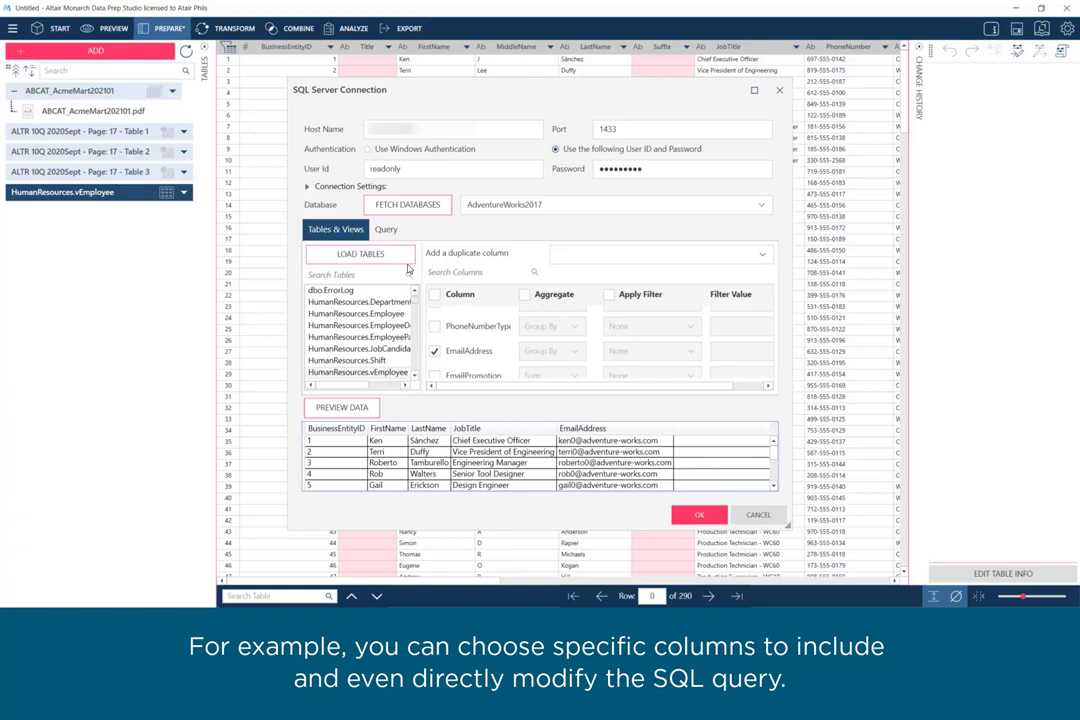
pyautogui.click(392, 232)
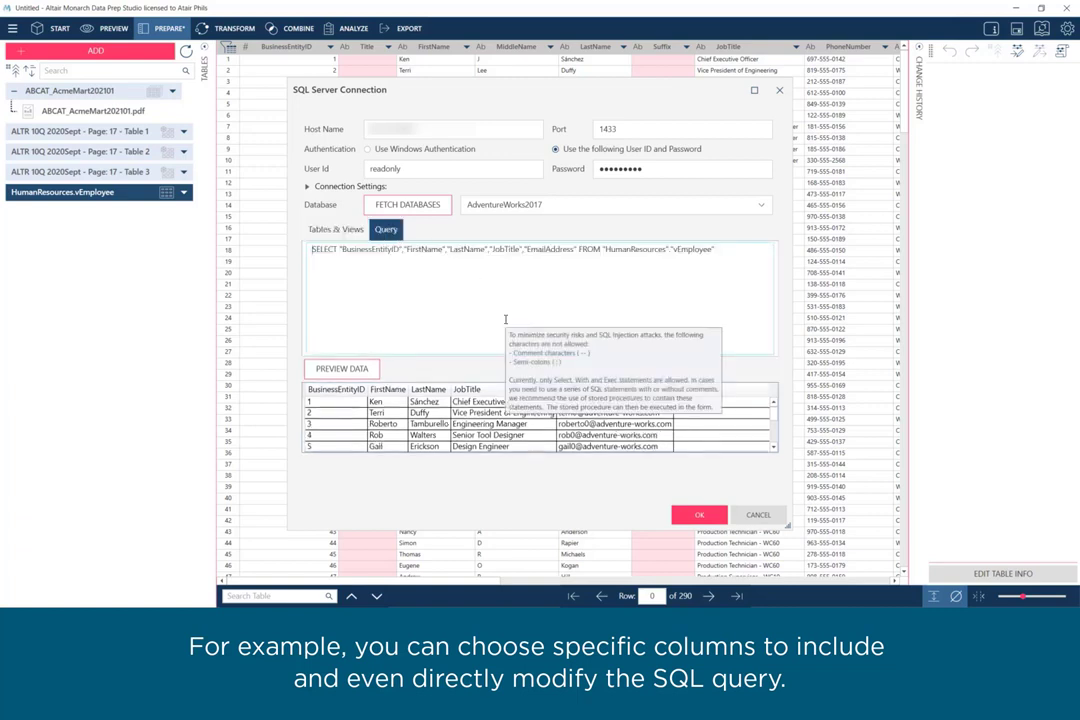